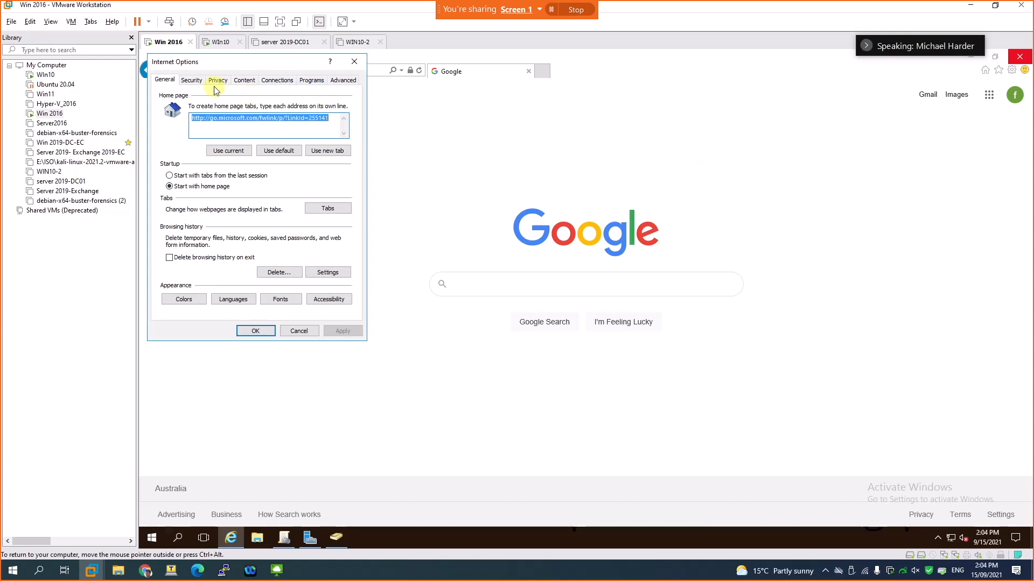
Step: Review the Internet zone's custom security settings in Internet Options down to the file download option, leaving them unchanged
click(191, 79)
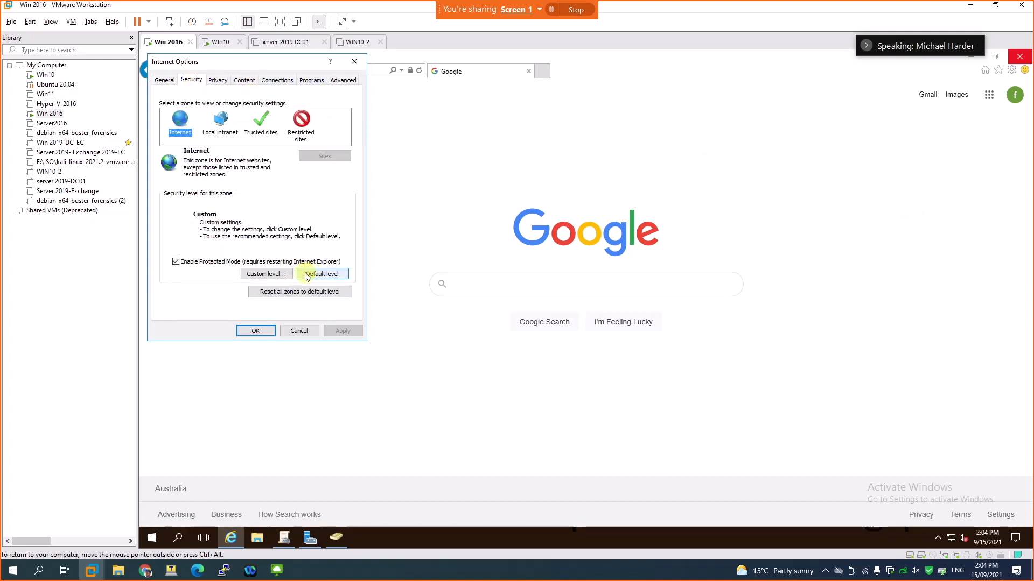
click(264, 274)
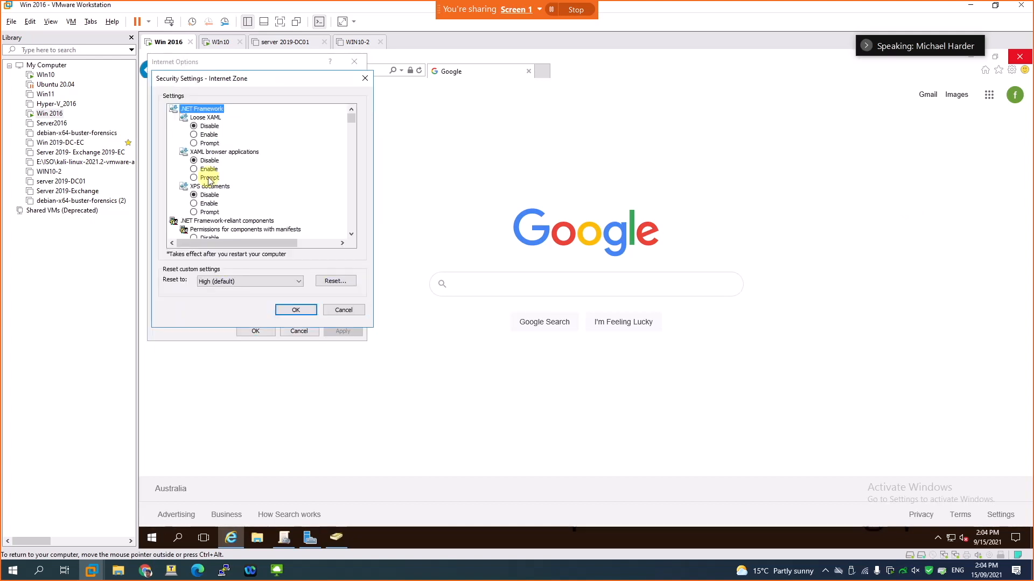
scroll(209, 180, down, 7)
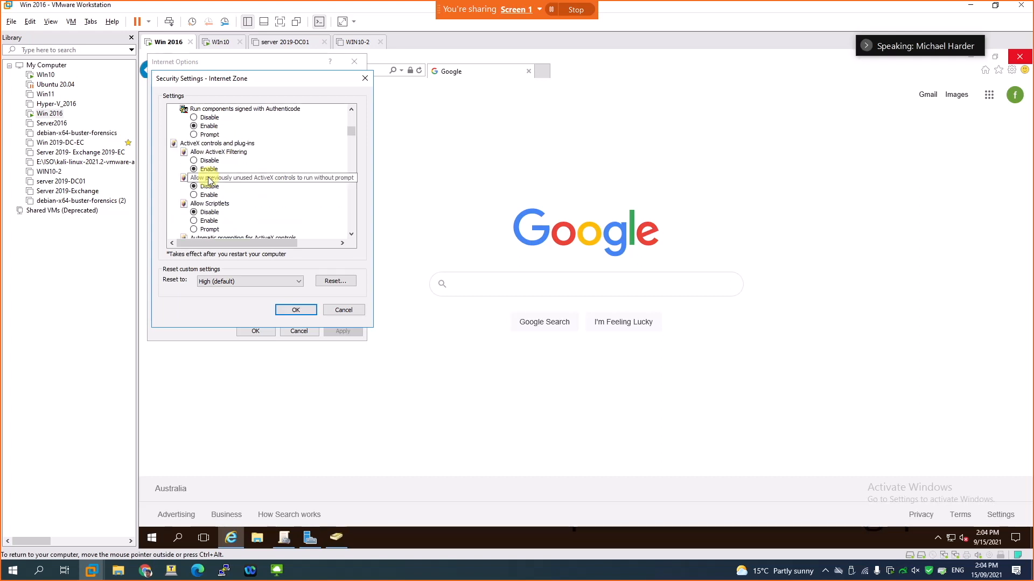
scroll(209, 180, down, 6)
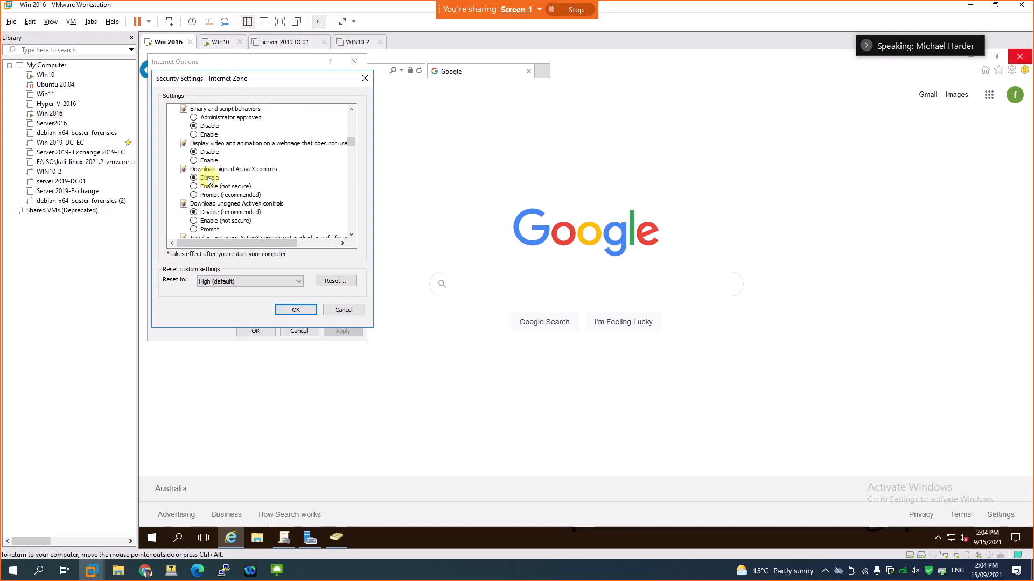
scroll(209, 181, down, 4)
scroll(209, 180, down, 5)
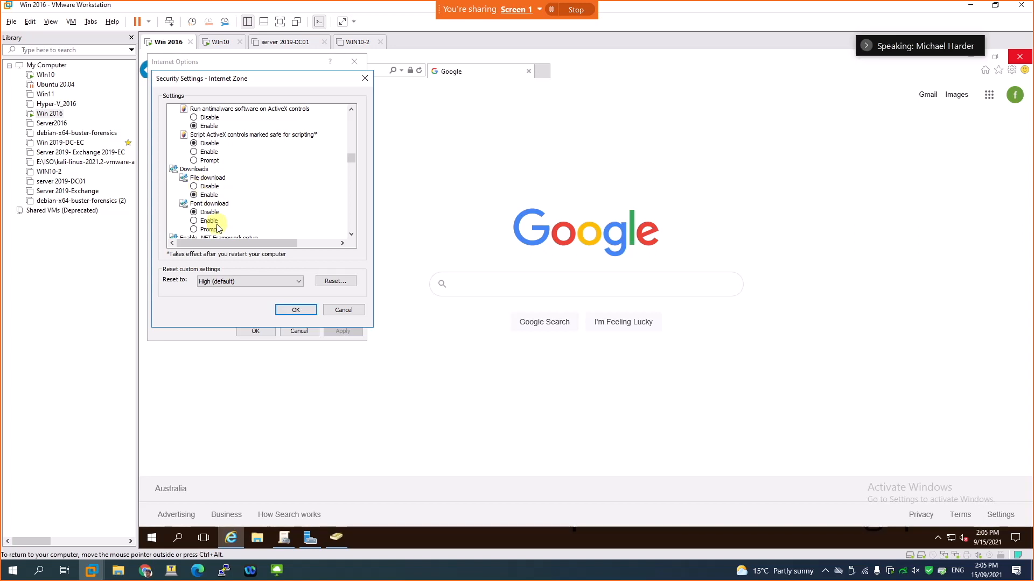
scroll(217, 229, down, 1)
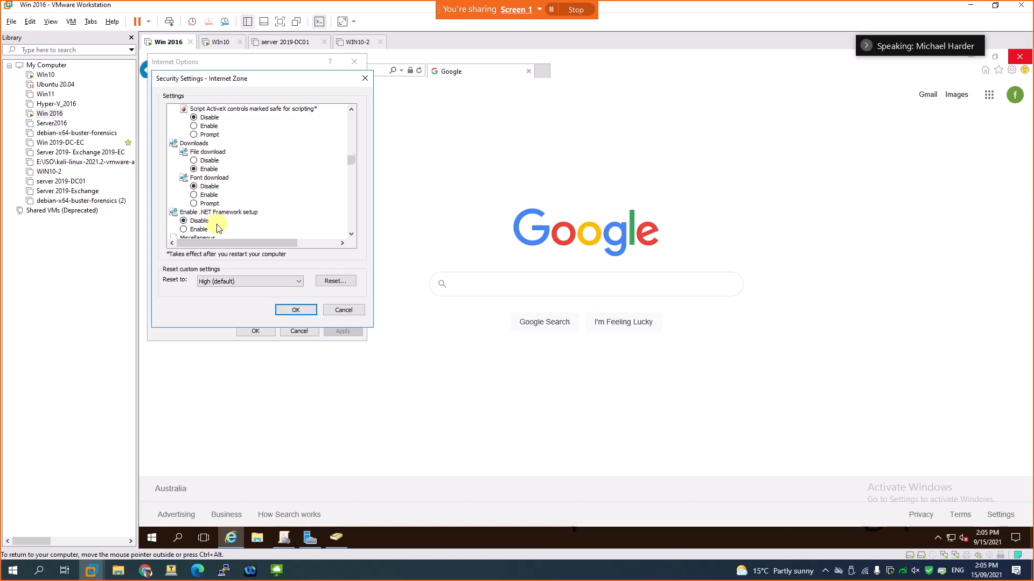
click(347, 311)
click(312, 331)
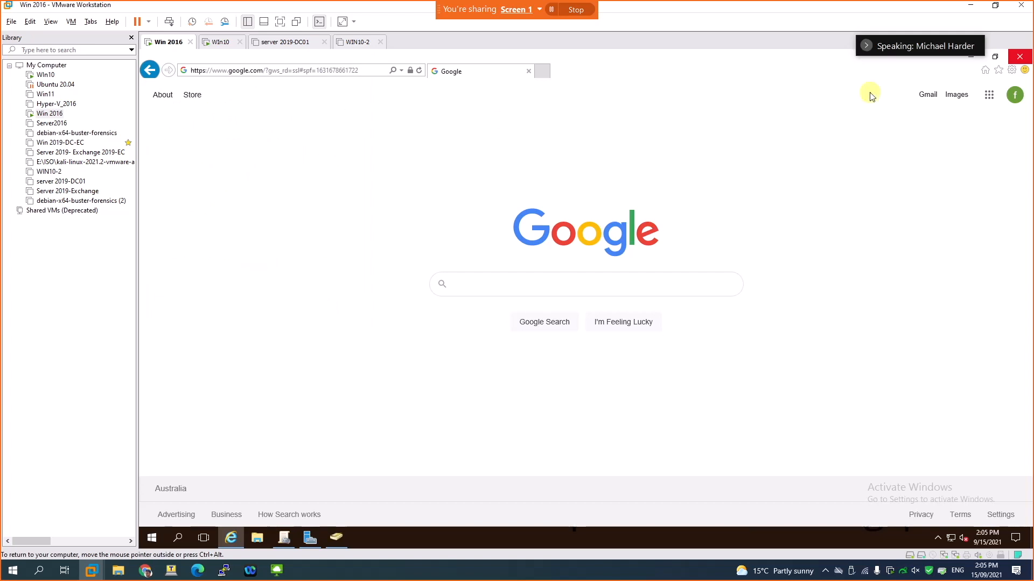
Step: Minimize the browser, Active Directory Users and Computers and Server Manager so only the Group Policy Management window remains on the desktop
click(996, 57)
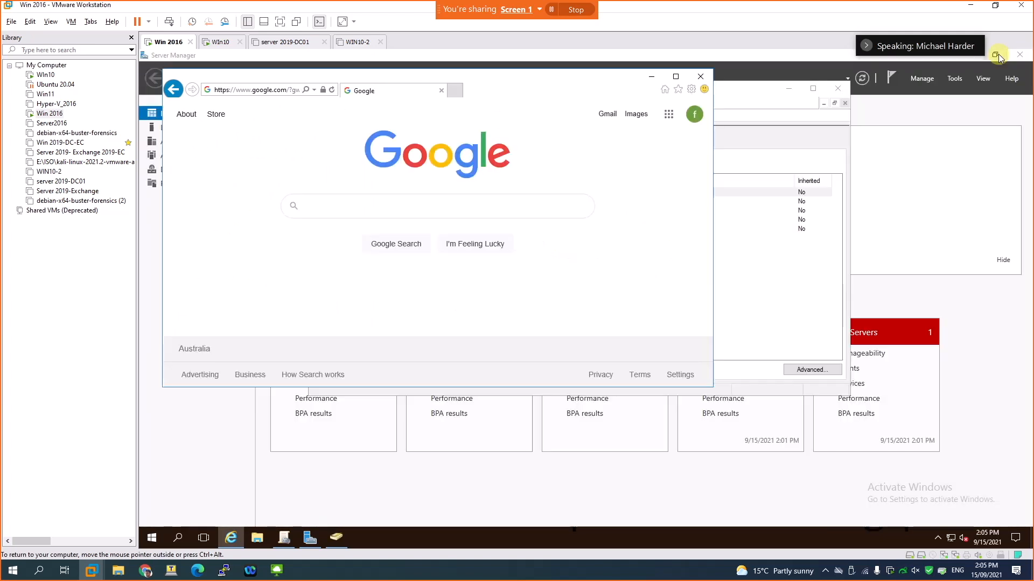
click(651, 76)
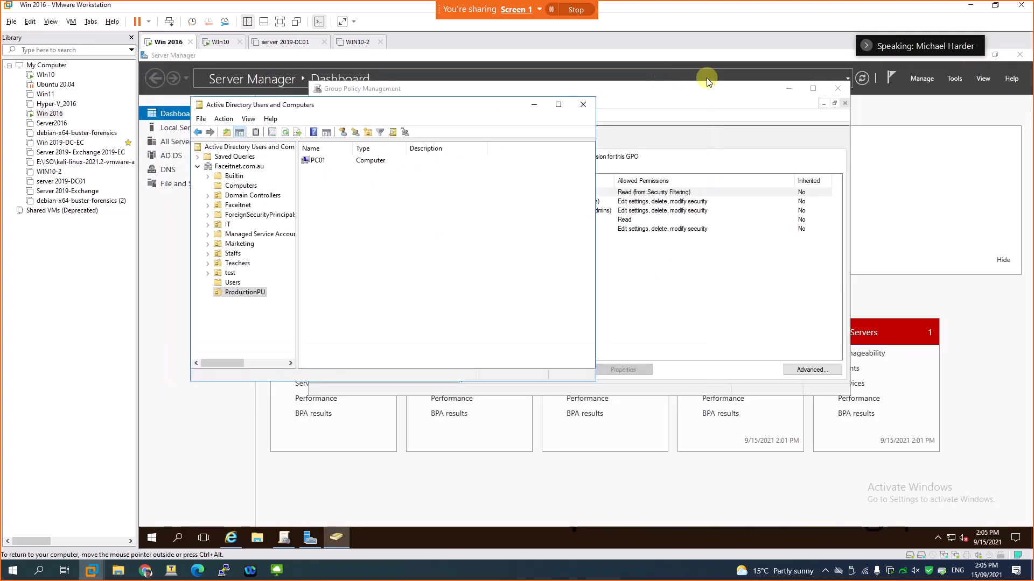
click(534, 104)
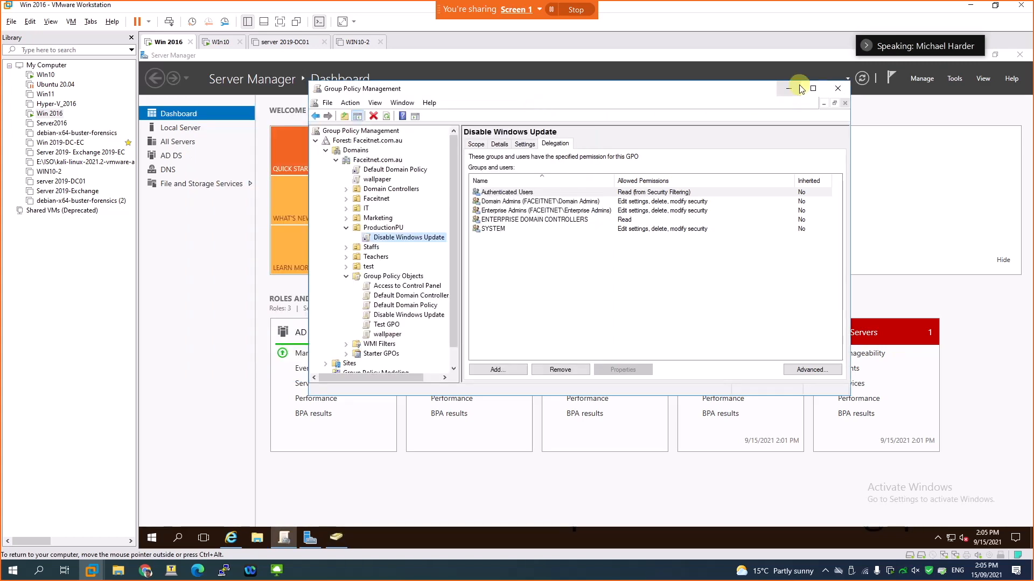
click(1019, 54)
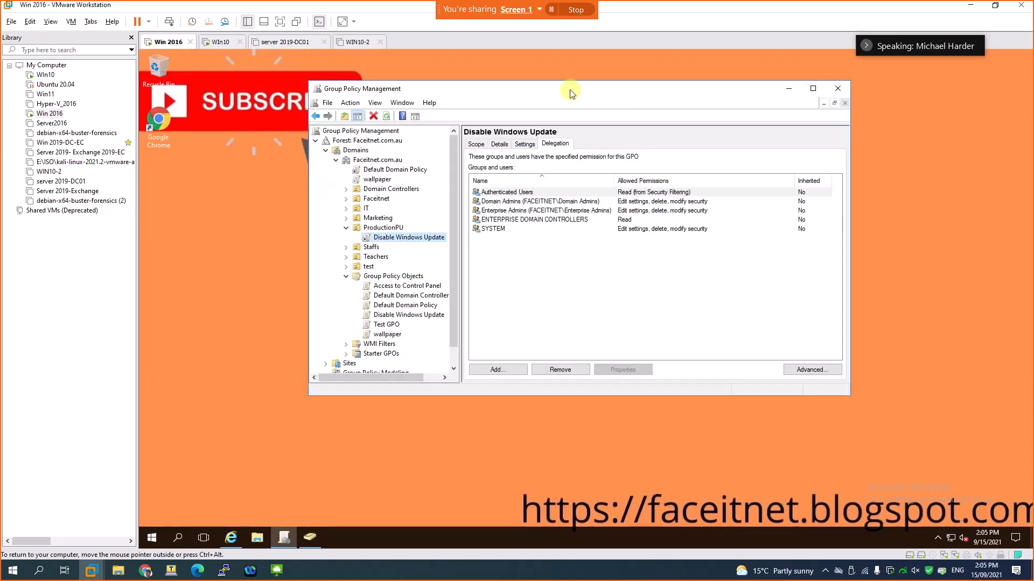
drag(546, 91, 523, 118)
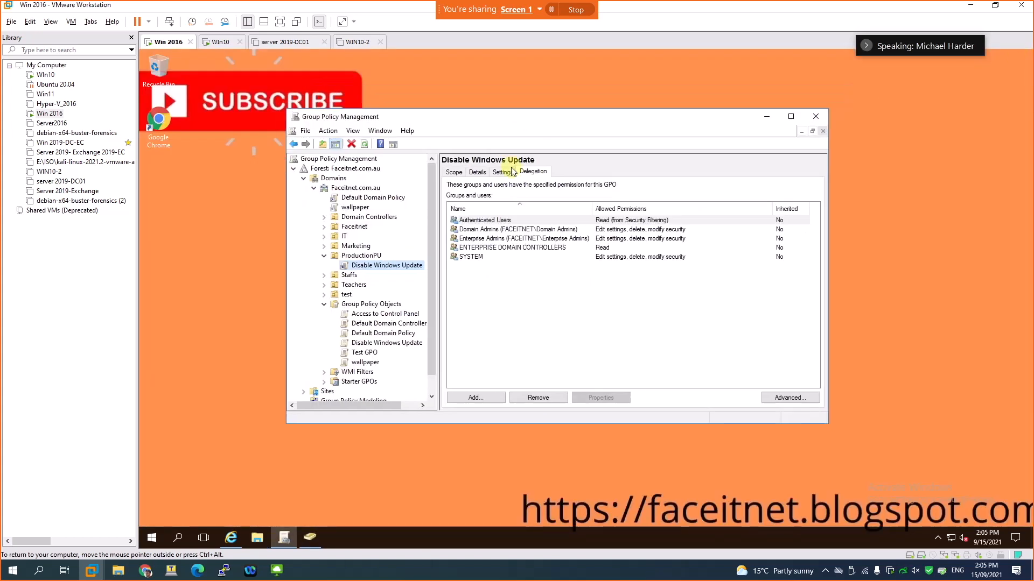
Step: Create a new group policy object named Disable Download IE under Group Policy Objects
click(370, 304)
right_click(367, 305)
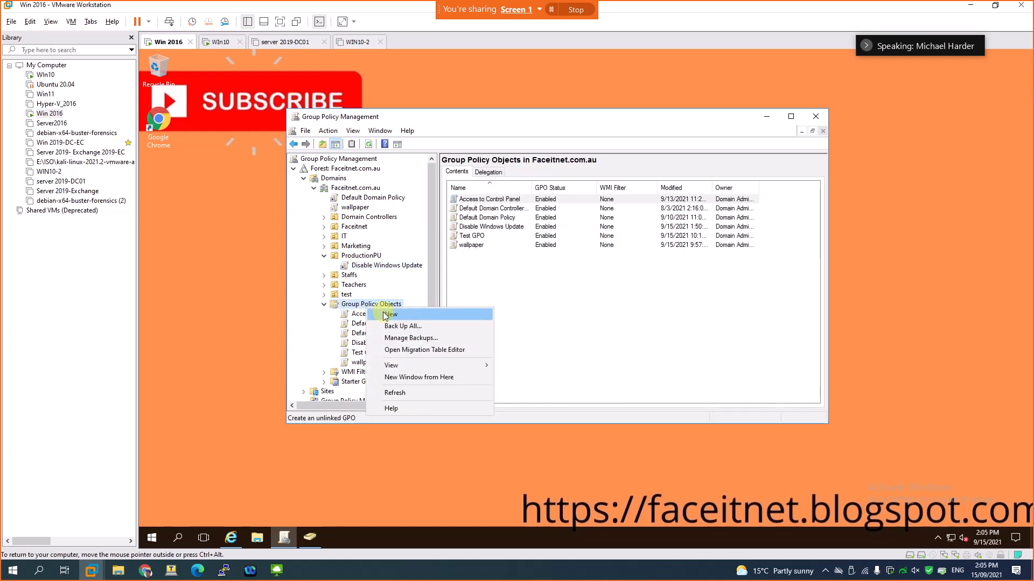
click(390, 315)
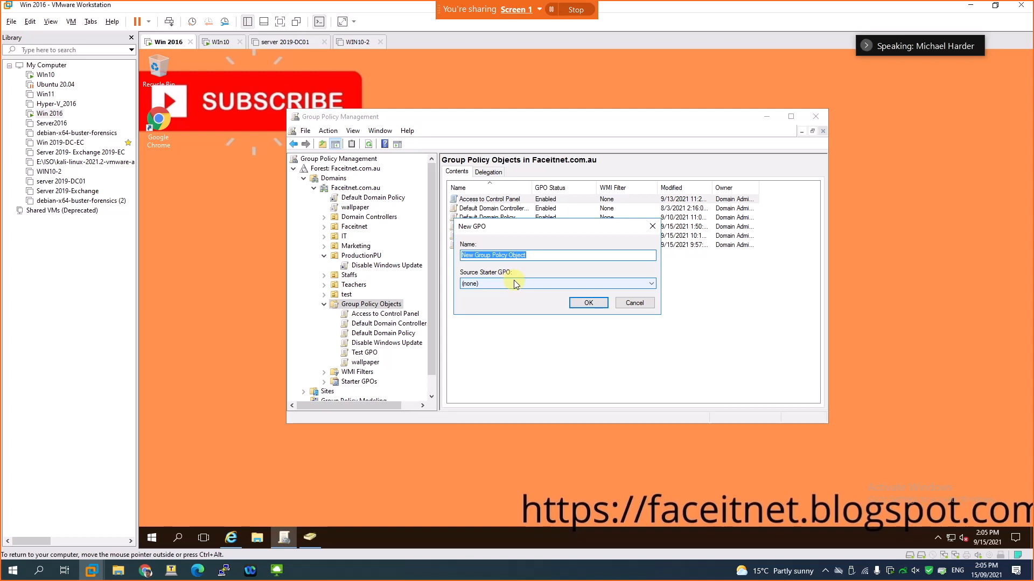
text(D)
text(isable)
text( Download Internet)
click(592, 302)
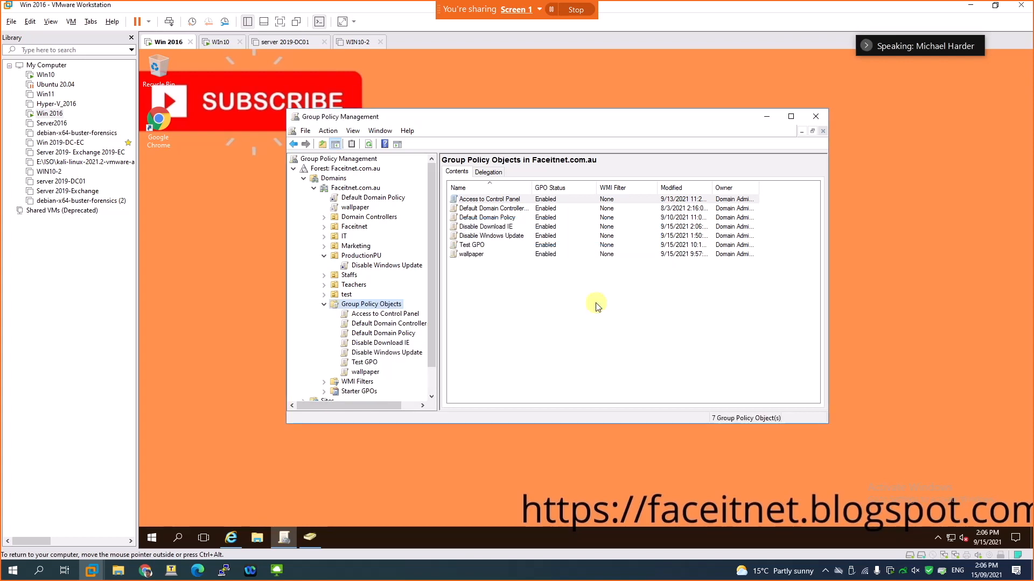
Step: Open the Disable Download IE policy for editing and expand Computer Configuration's administrative templates down to Windows Components
right_click(374, 344)
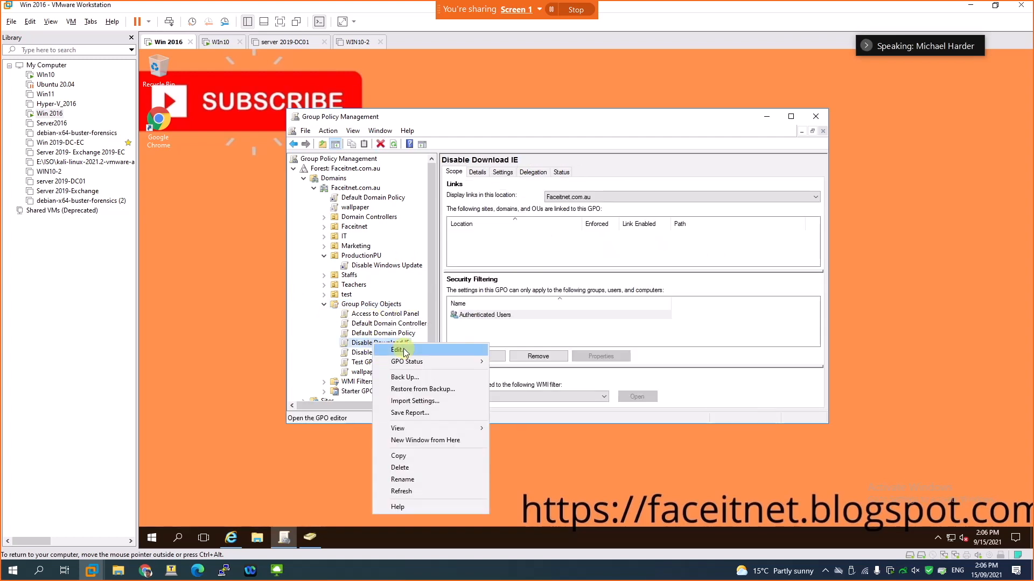
click(393, 351)
drag(294, 178, 309, 183)
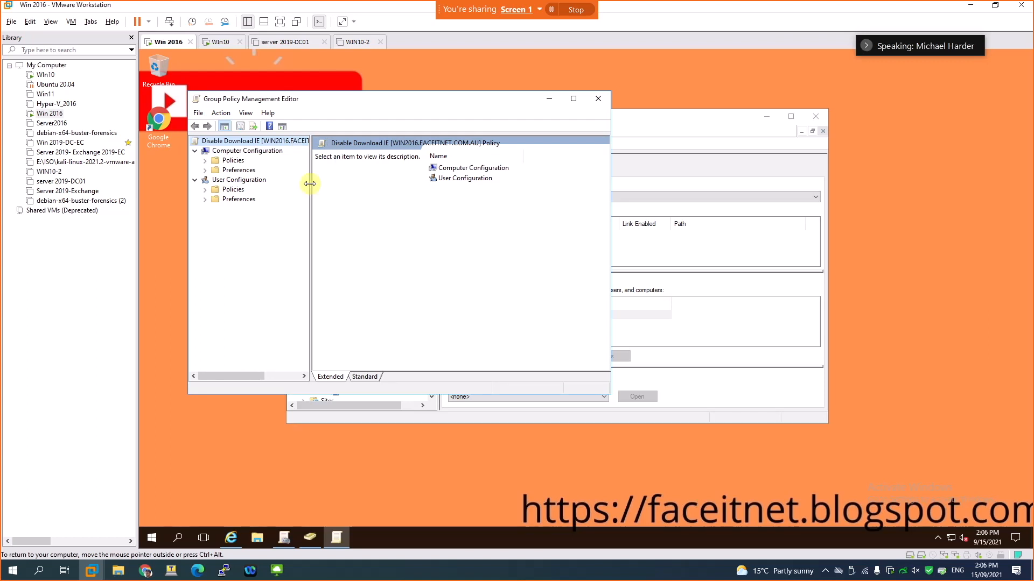
click(205, 161)
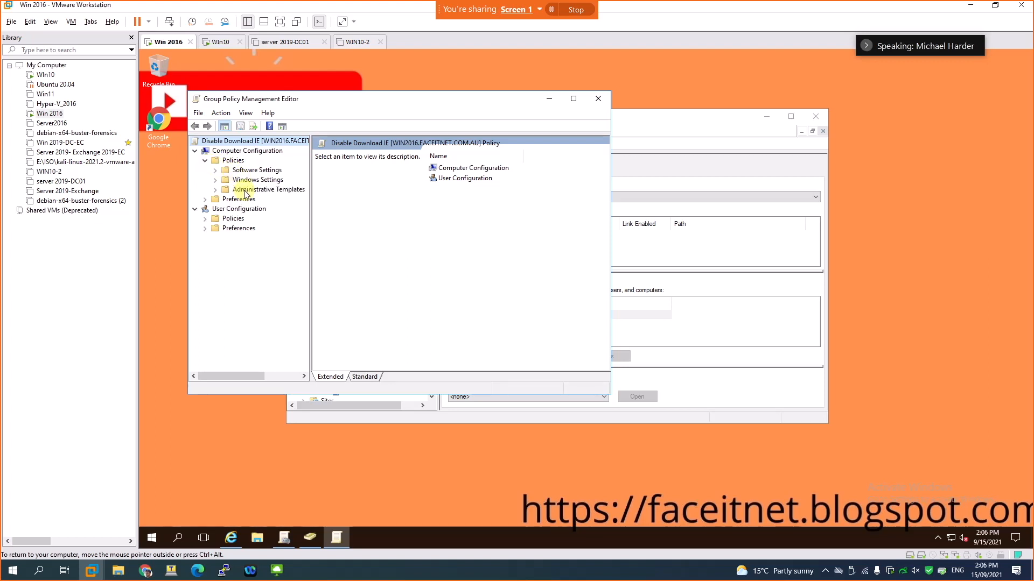
click(215, 190)
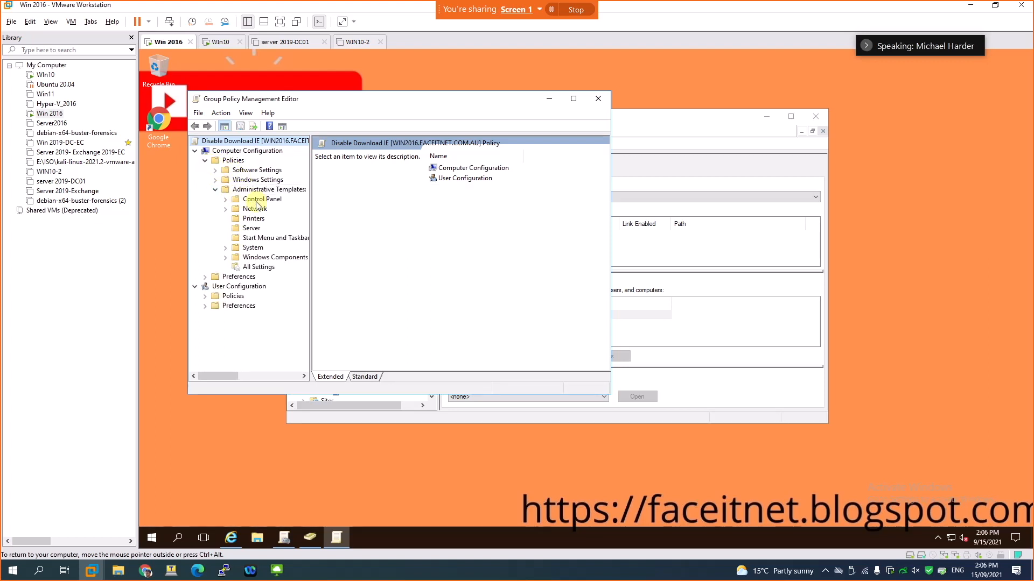
click(225, 258)
drag(311, 259, 360, 259)
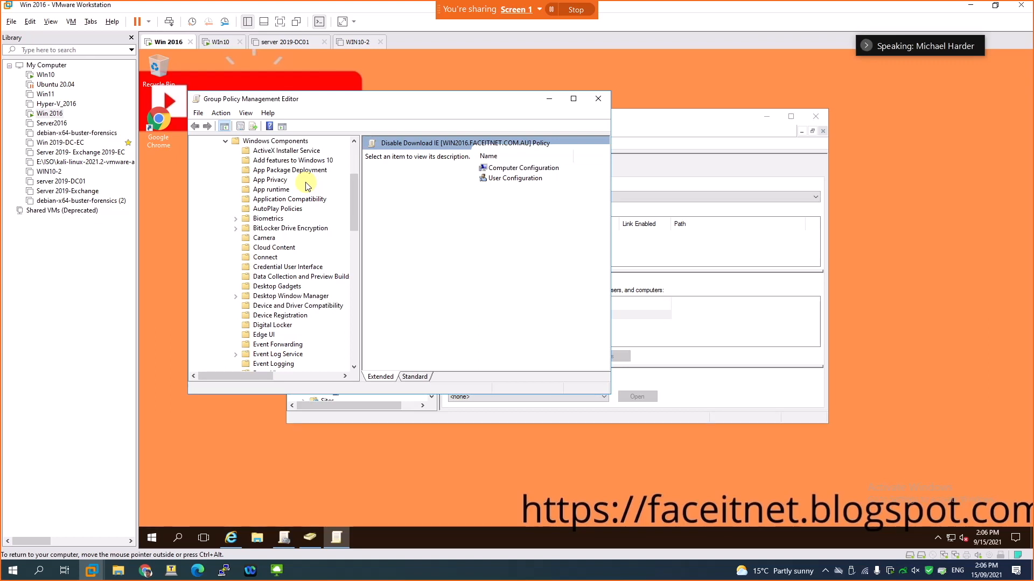
Step: Find the Internet Explorer folder under Windows Components and expand its subfolders
scroll(307, 186, down, 2)
scroll(308, 186, down, 1)
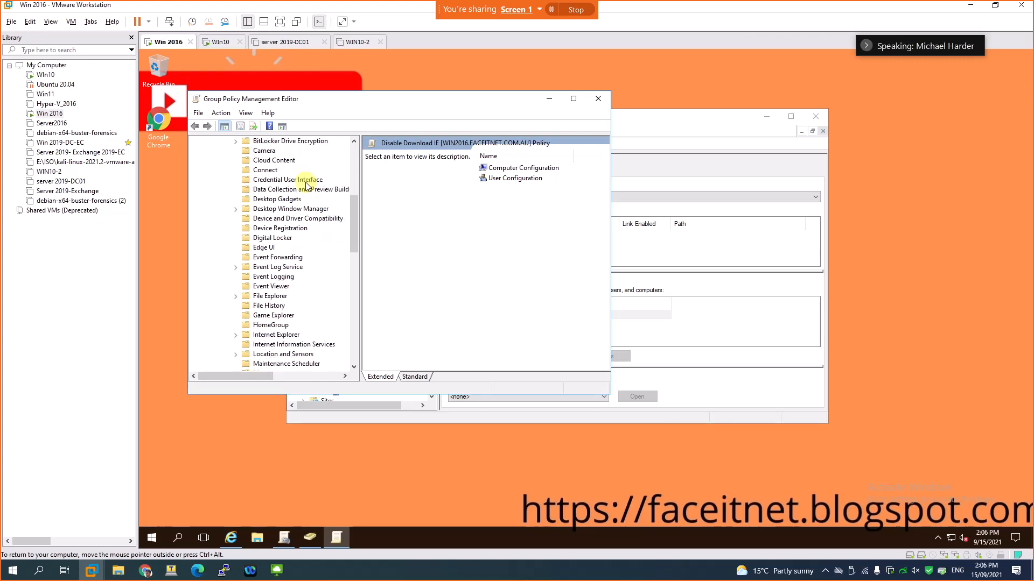
scroll(329, 251, down, 1)
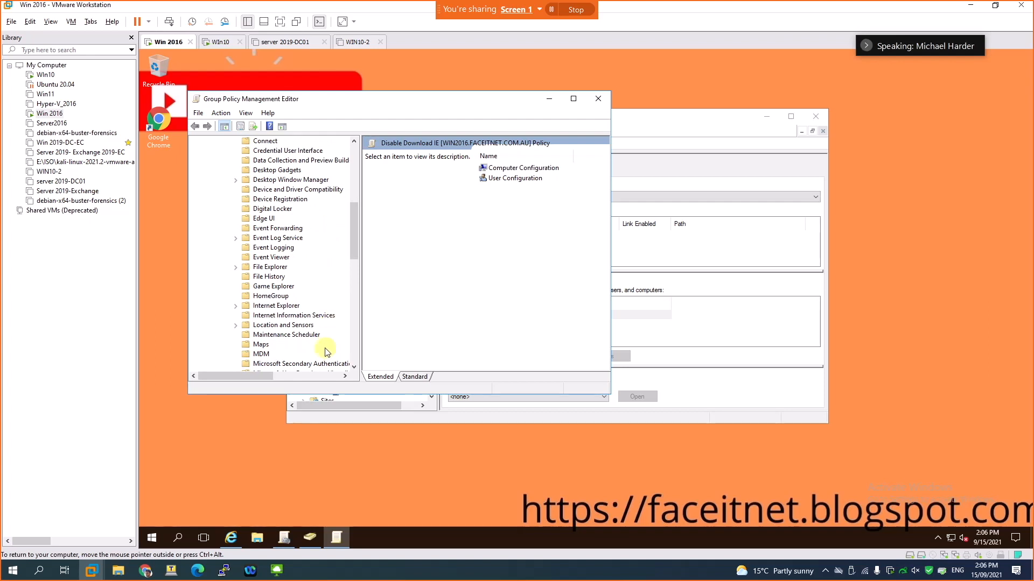
click(279, 307)
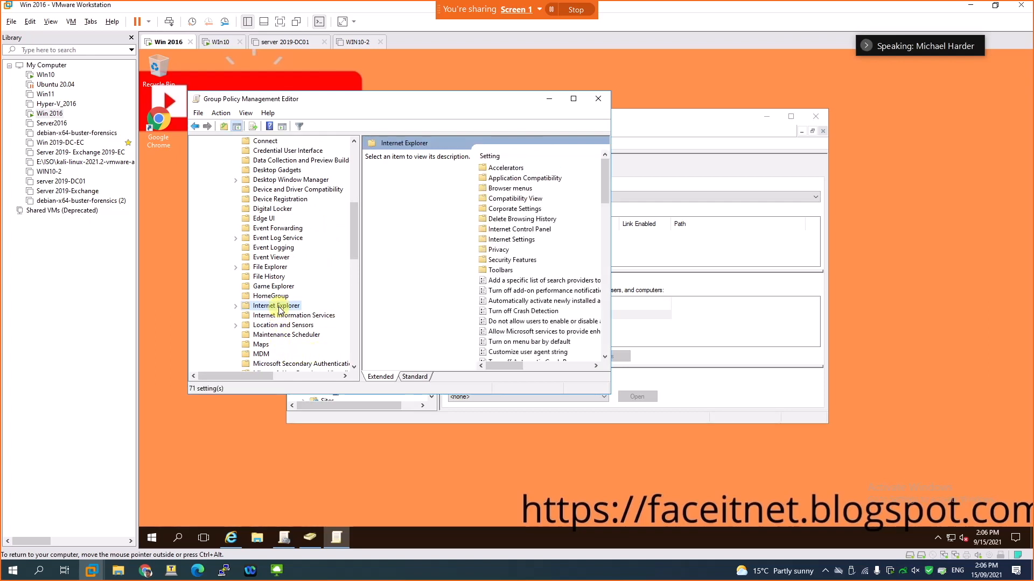
click(236, 310)
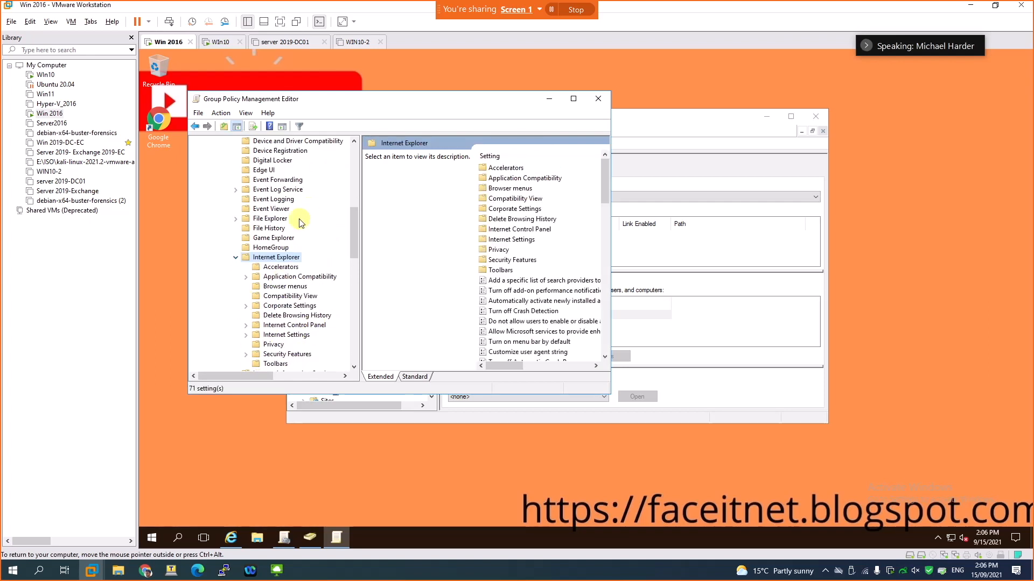
scroll(300, 222, down, 1)
scroll(300, 223, down, 1)
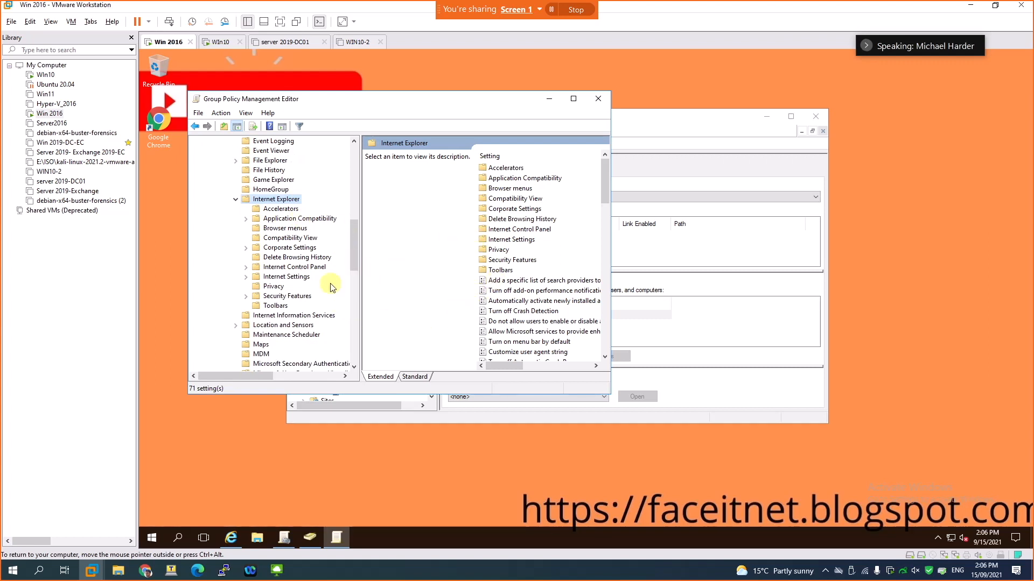
Step: Open the Internet Zone settings within Internet Control Panel's Security Page and show them in the widened standard view
click(296, 267)
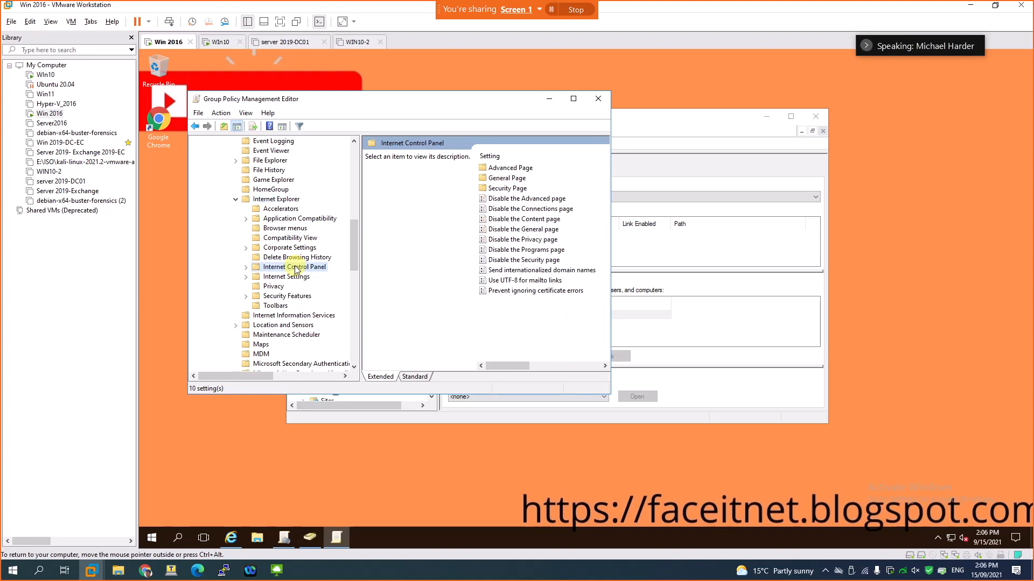
click(247, 267)
scroll(315, 215, down, 1)
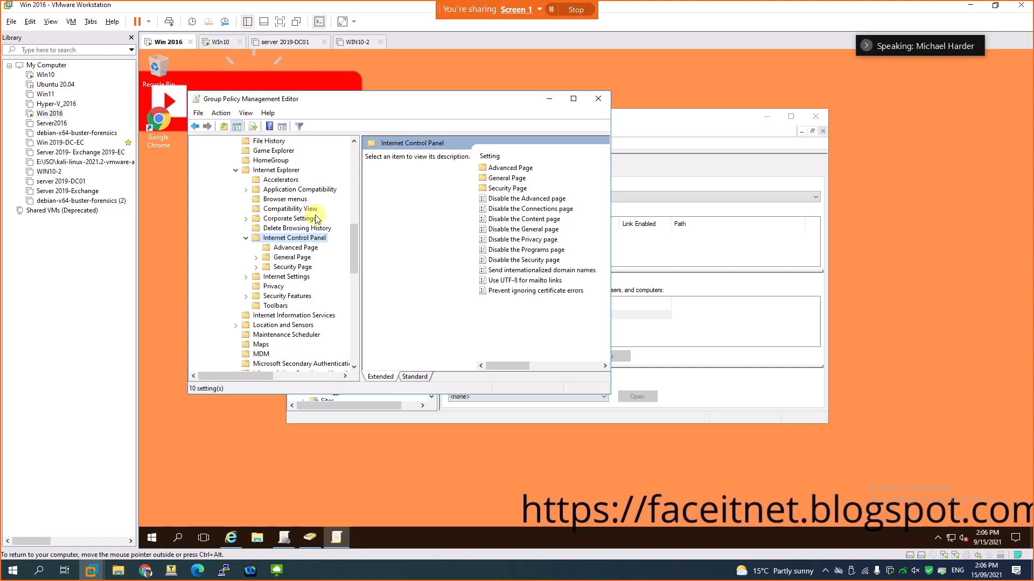
click(256, 268)
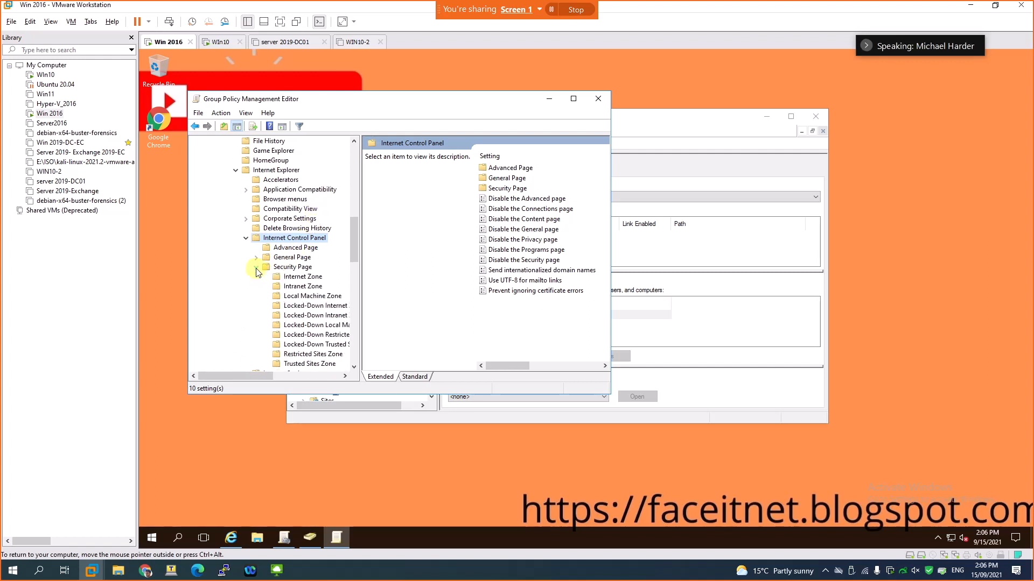
click(292, 268)
scroll(290, 255, down, 1)
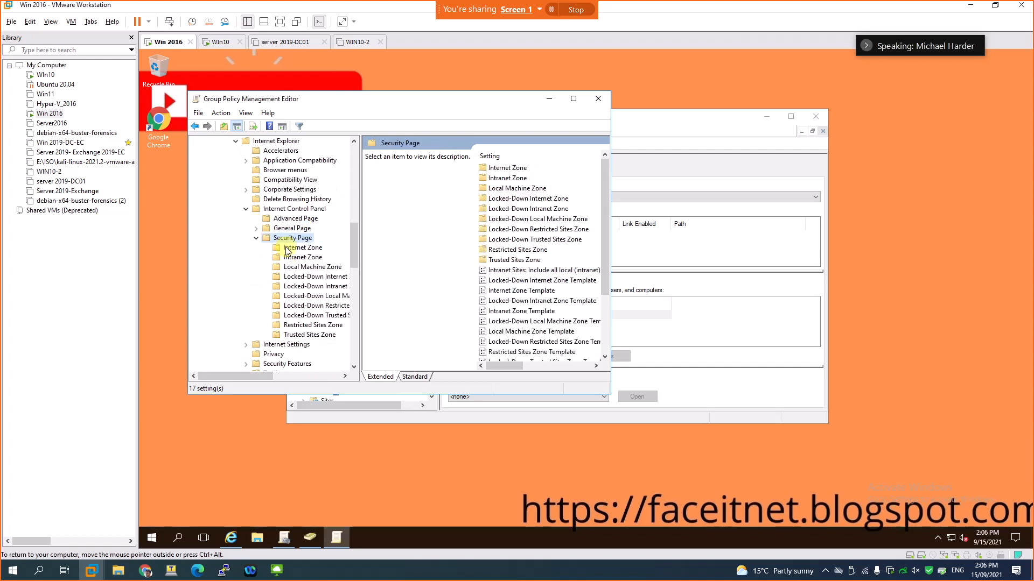
click(296, 248)
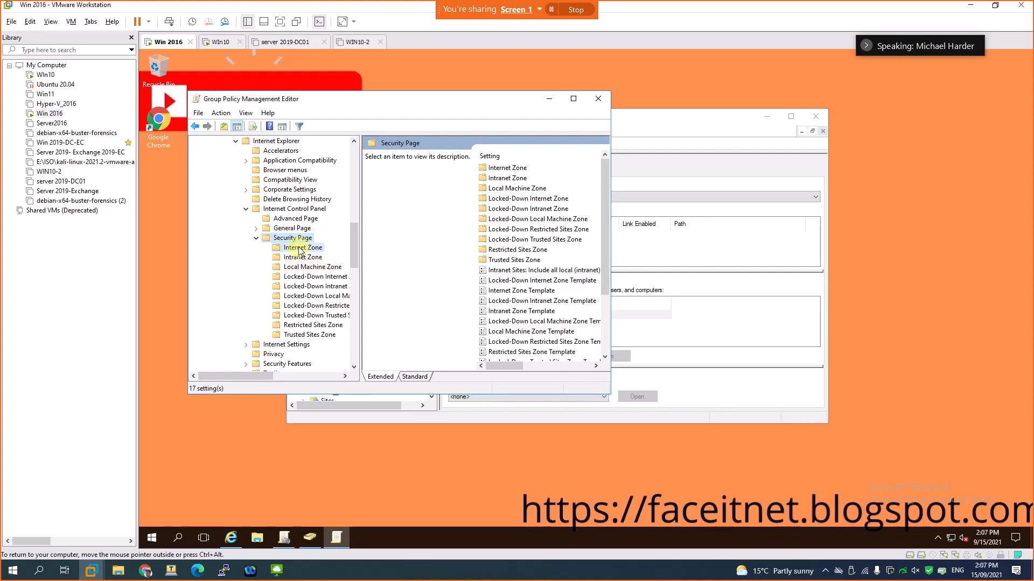
drag(606, 215, 686, 223)
click(415, 376)
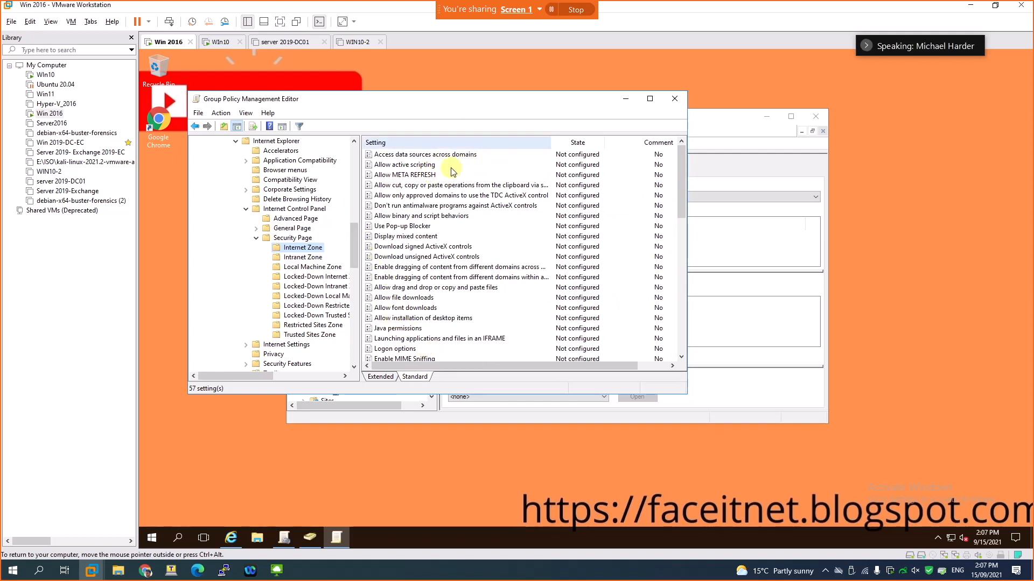
Step: Set the Allow file downloads policy to Enabled with its option on Disable, apply it, and close the policy editor
click(390, 156)
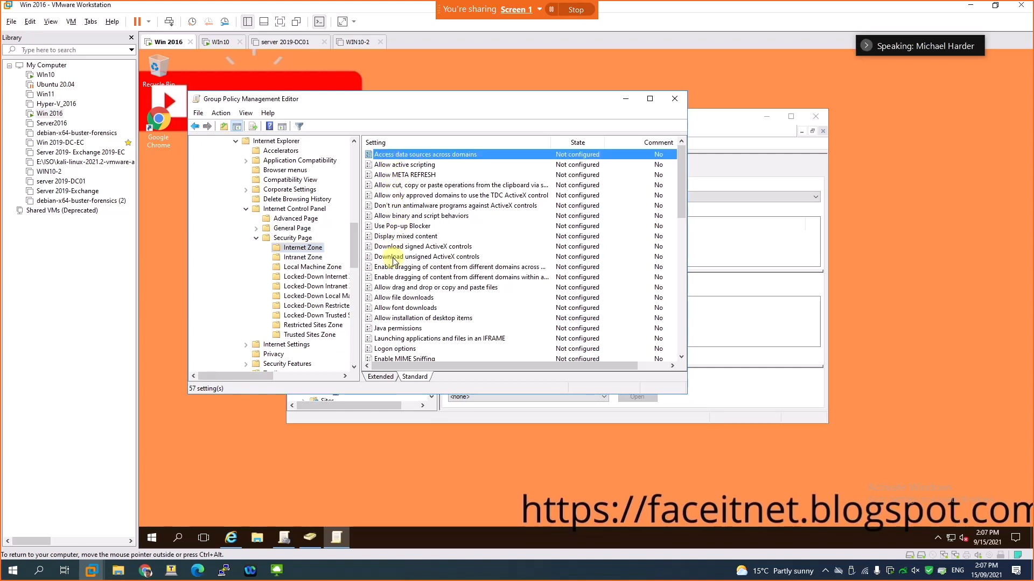
click(395, 301)
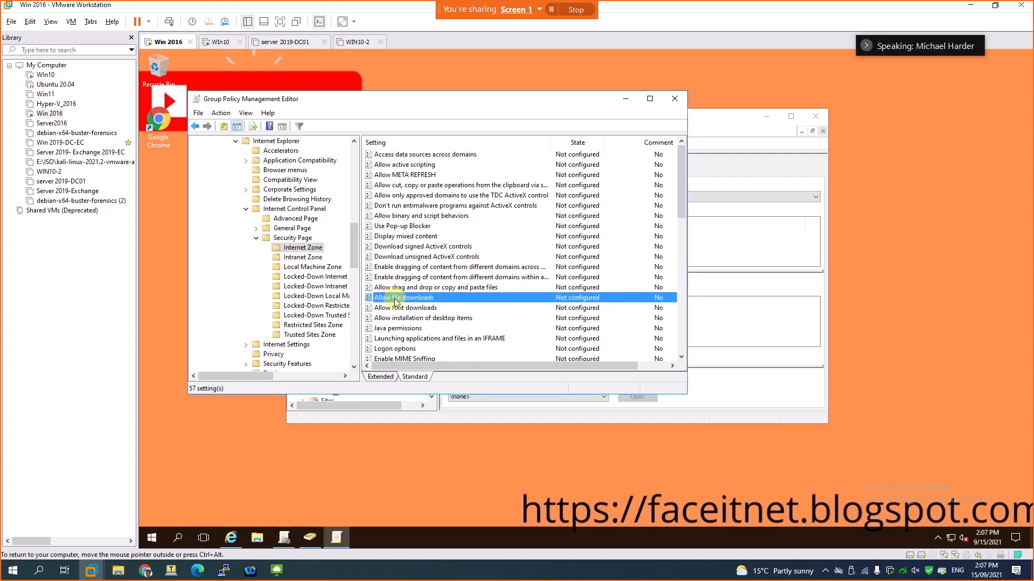
double_click(395, 299)
click(252, 216)
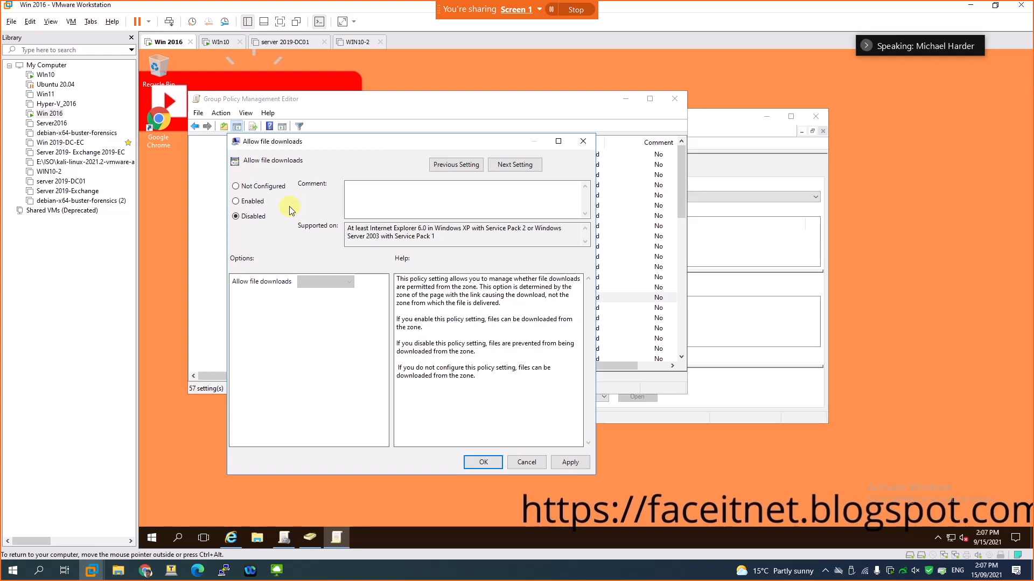
click(251, 202)
click(339, 282)
click(330, 304)
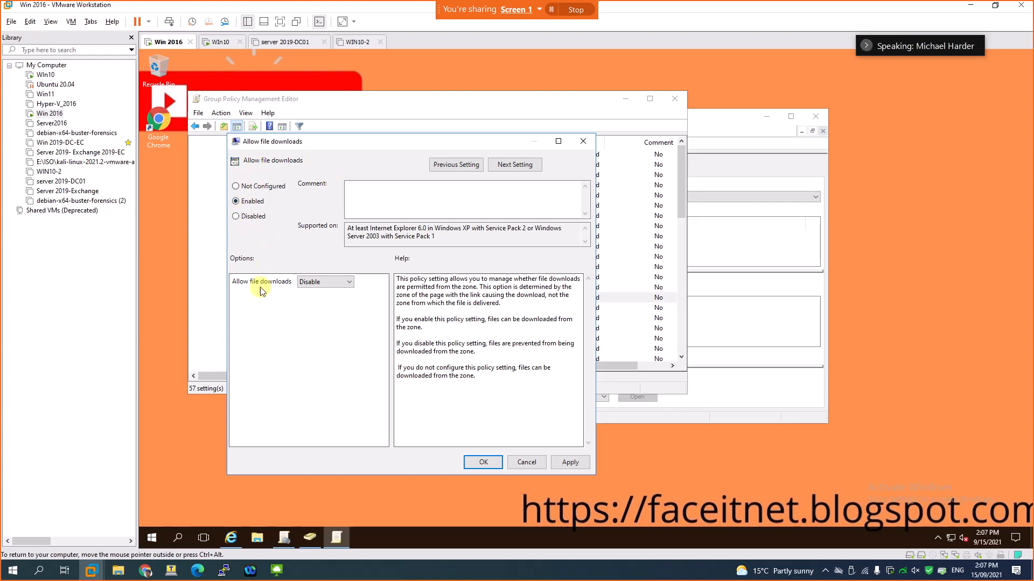
click(326, 282)
click(336, 302)
click(569, 463)
click(483, 462)
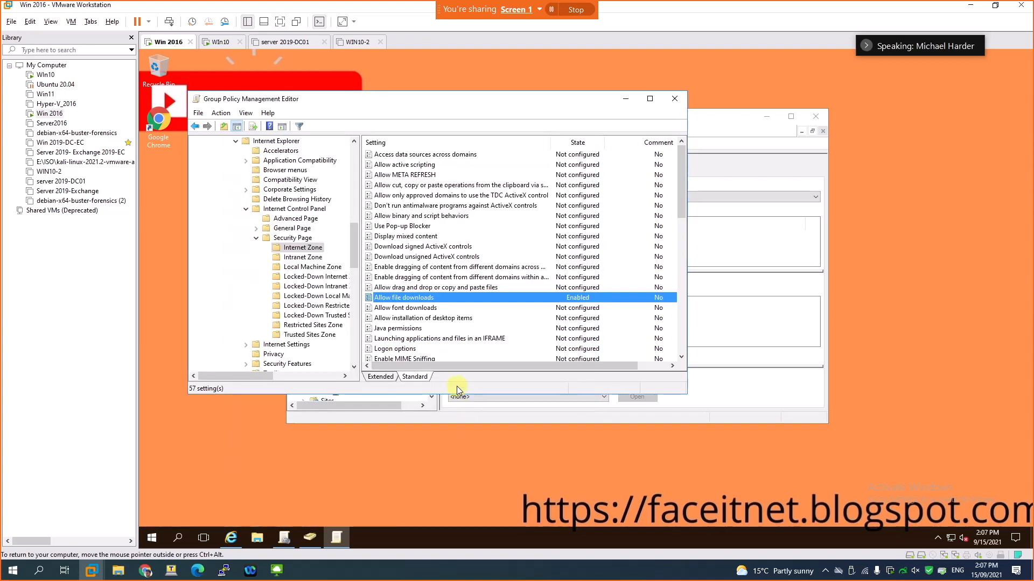
click(674, 98)
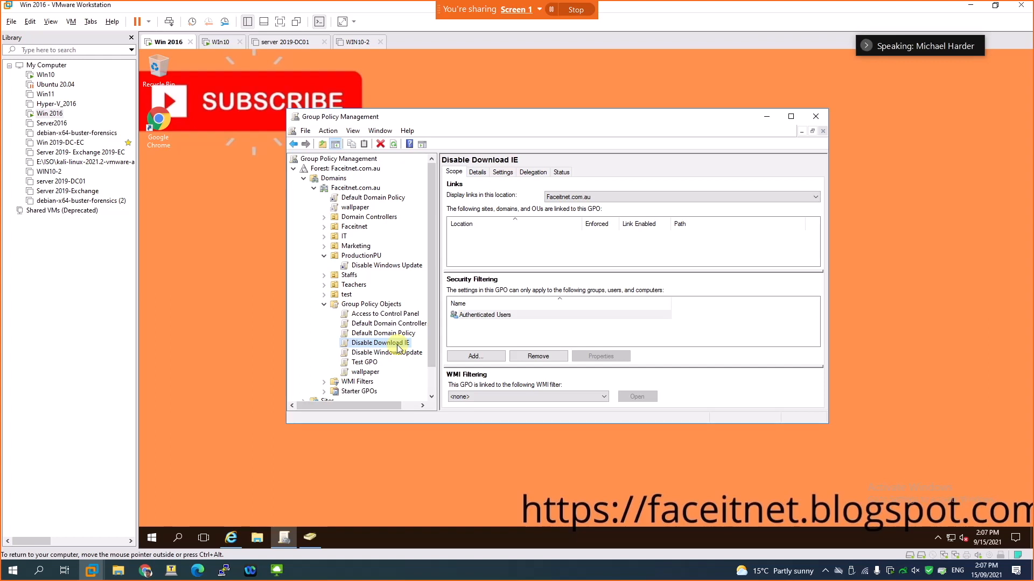
Step: Link the Disable Download IE policy to the ProductionPU organizational unit
drag(397, 348, 366, 258)
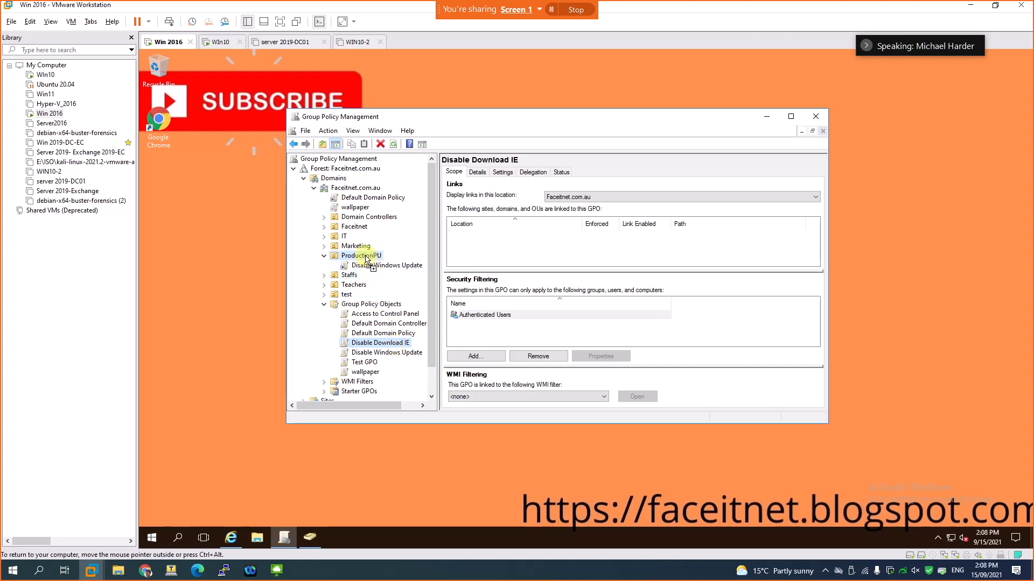
drag(366, 258, 366, 258)
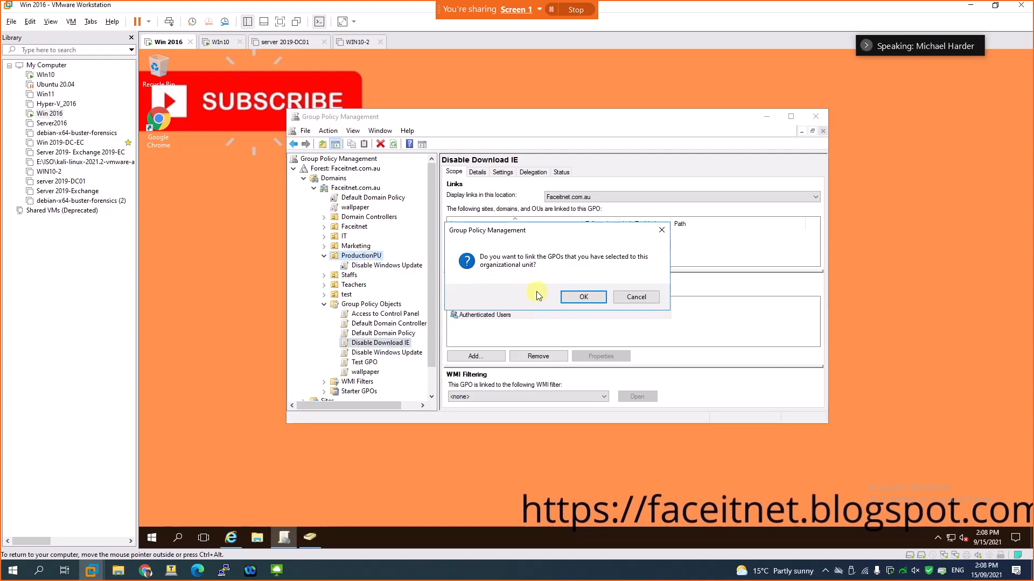
click(578, 297)
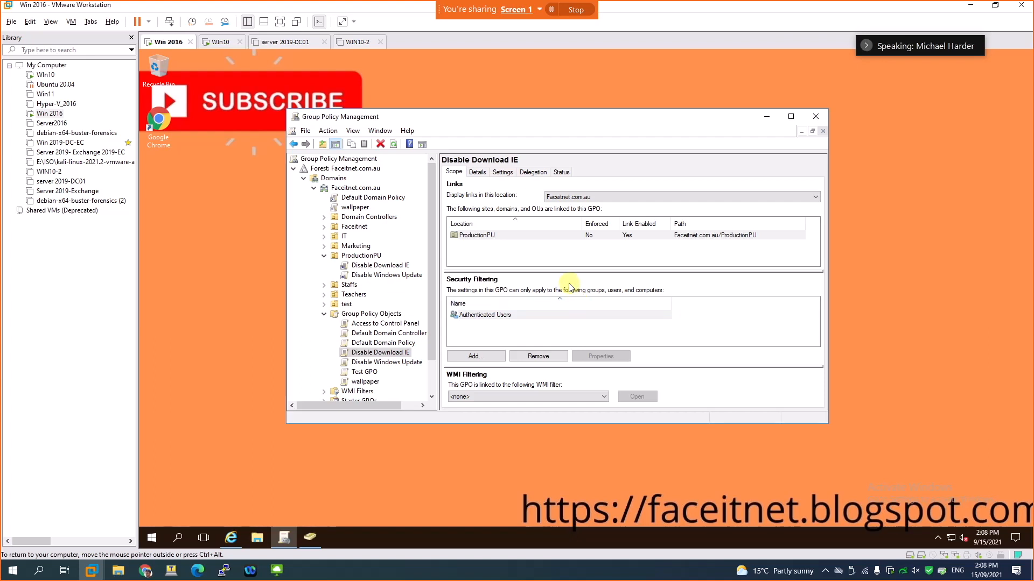
Step: Switch to the WIn10 virtual machine and force a policy refresh with gpupdate /force in Command Prompt
click(220, 41)
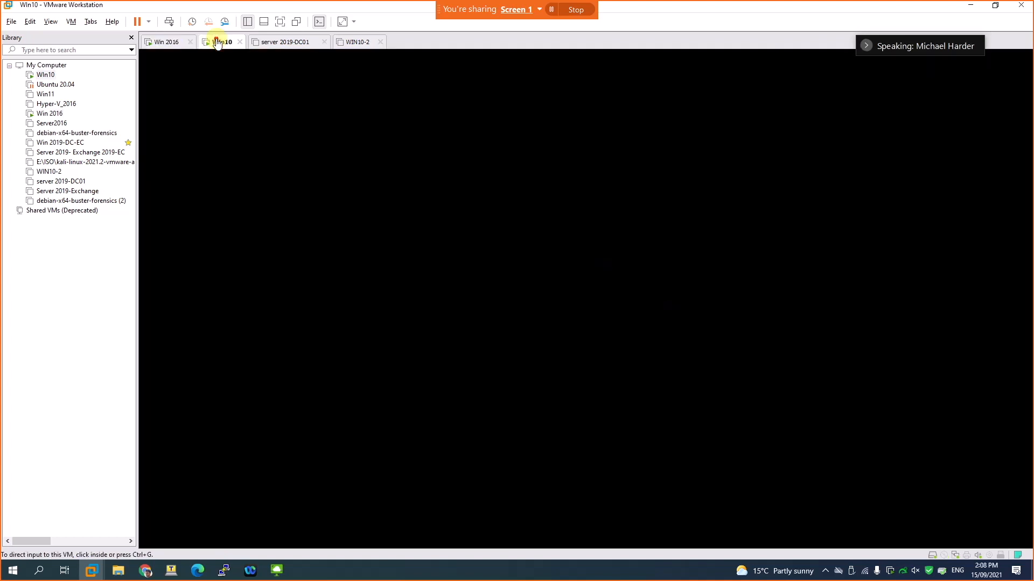
click(160, 538)
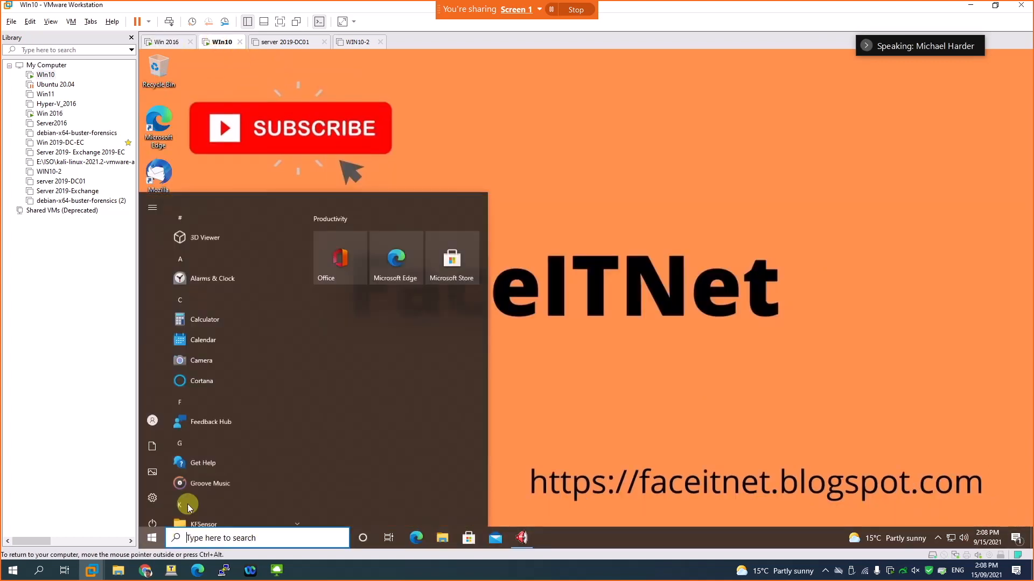
text(cm)
key(Return)
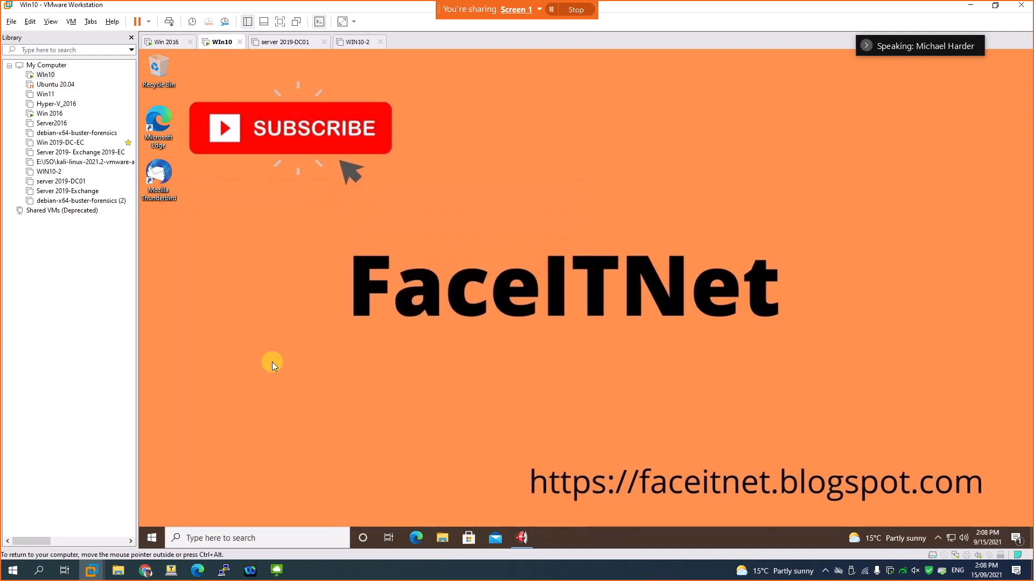
text(gp)
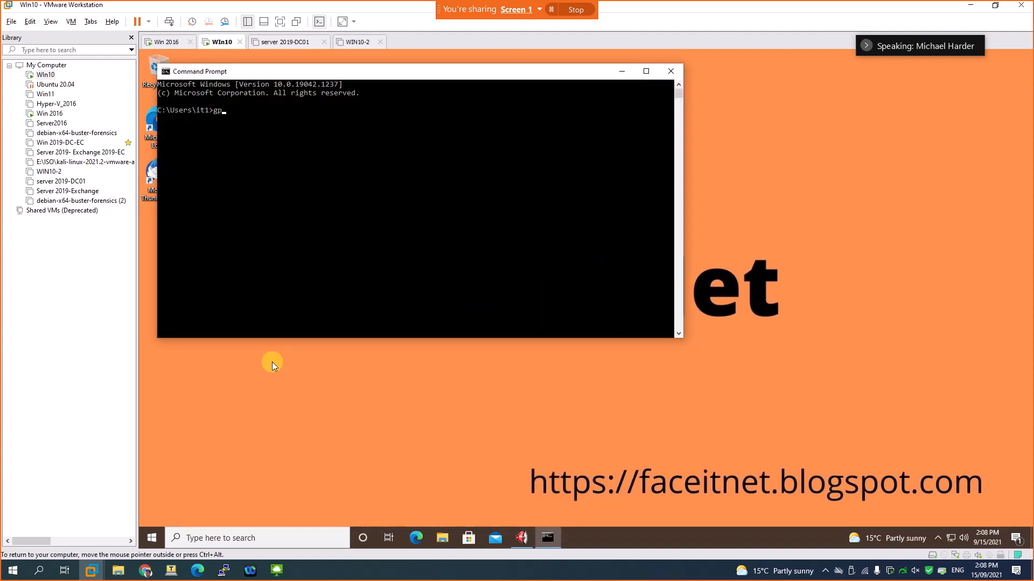
text(update /force)
key(Return)
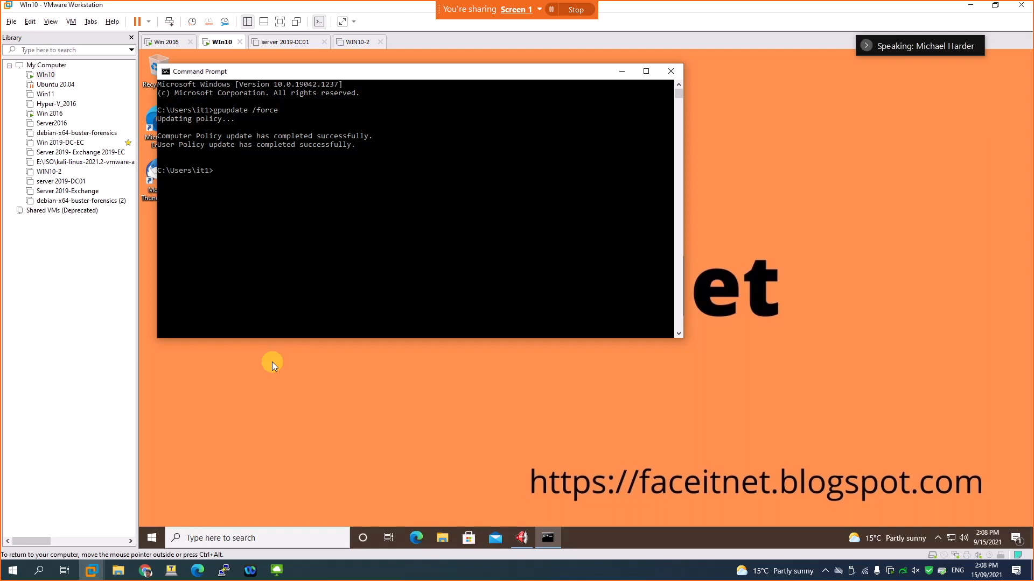
click(670, 71)
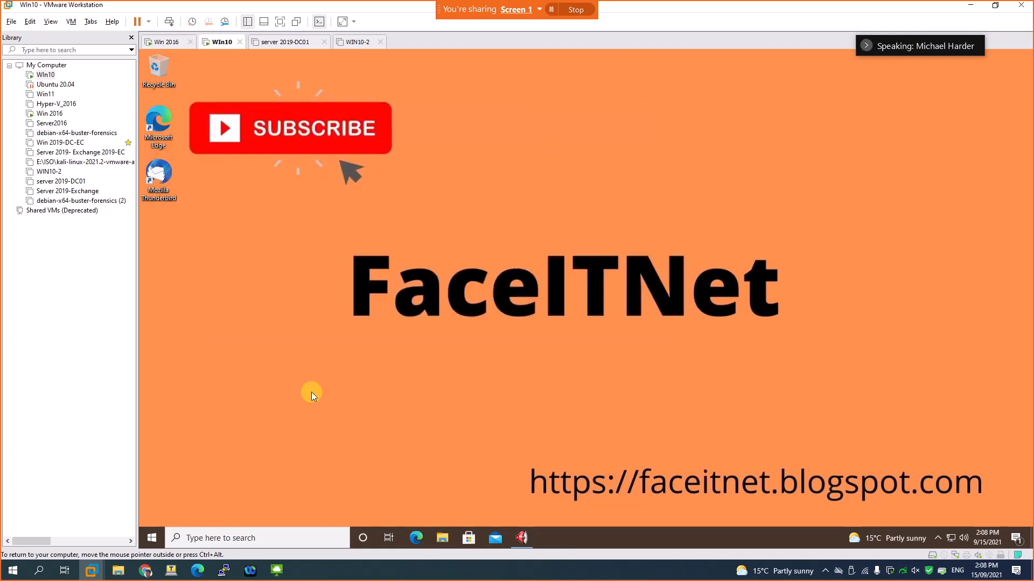
Step: Restart the WIn10 machine and sign back in to the IT account with its password
click(152, 538)
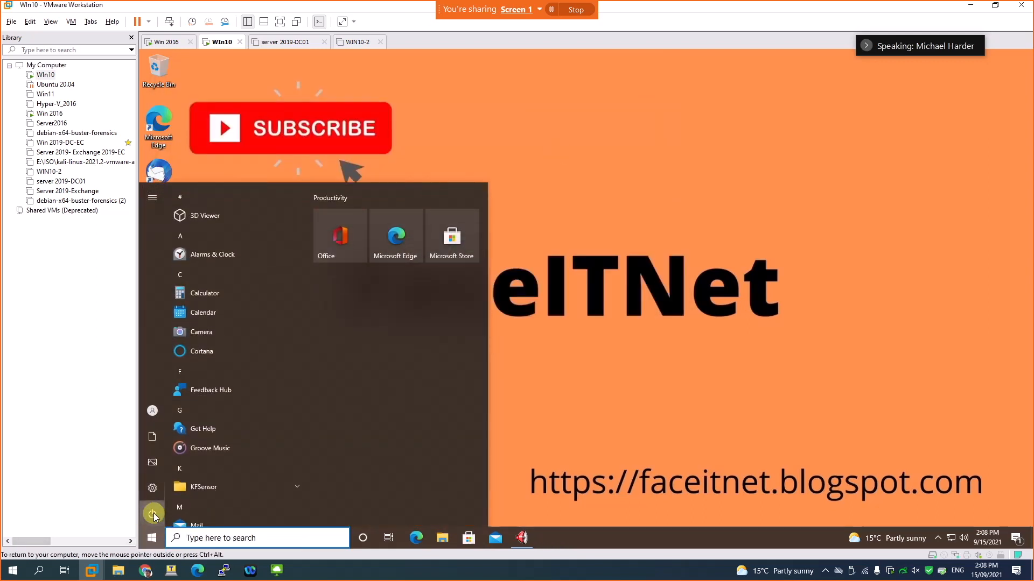
click(152, 514)
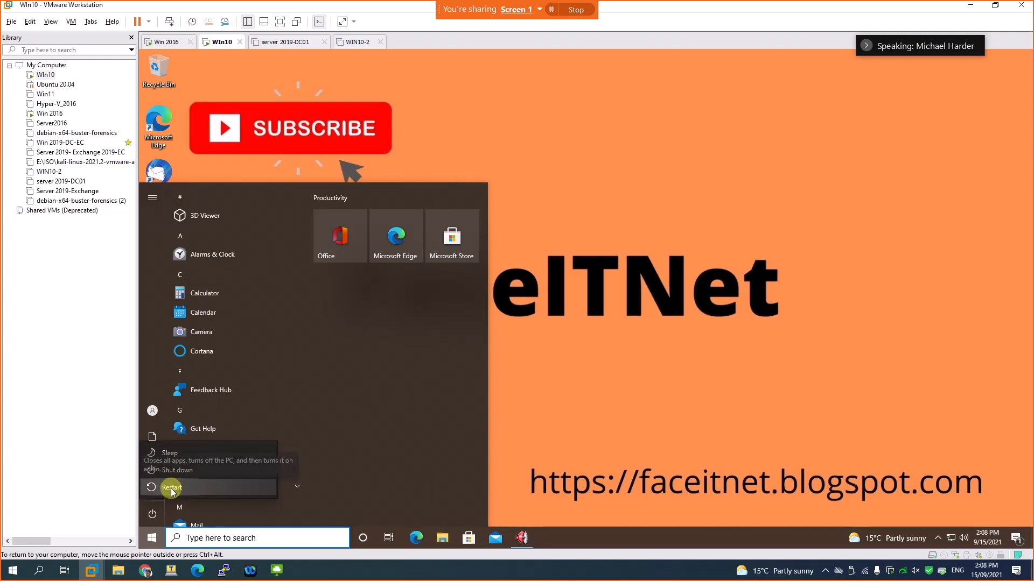
mouse_move(155, 411)
click(152, 514)
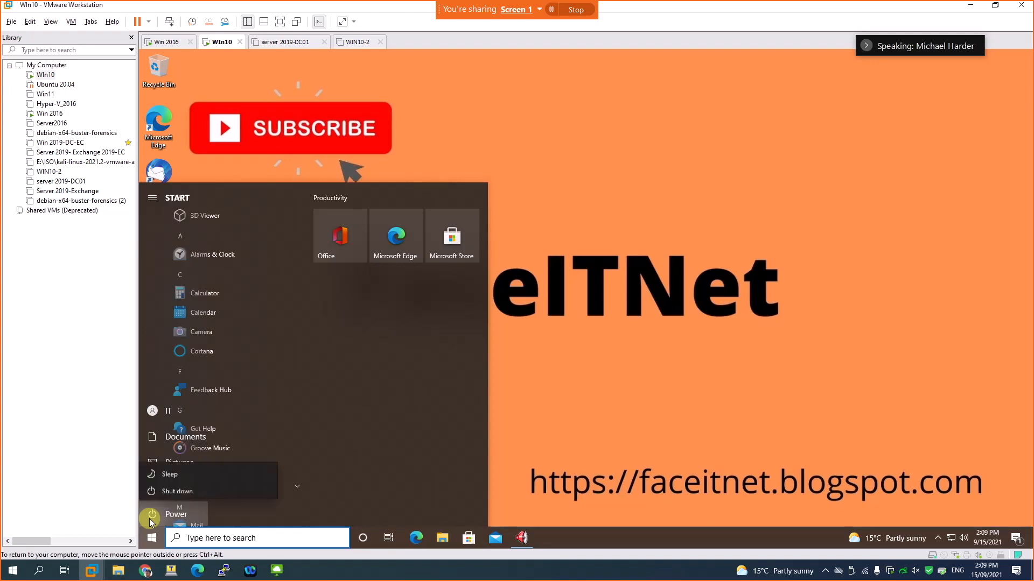
click(172, 486)
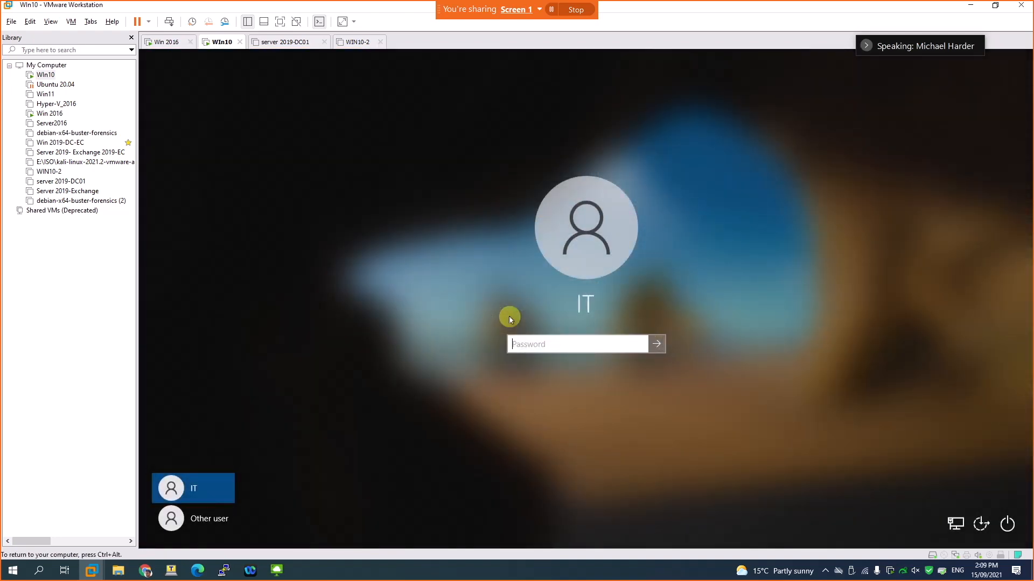
text(*******)
text(*)
key(Return)
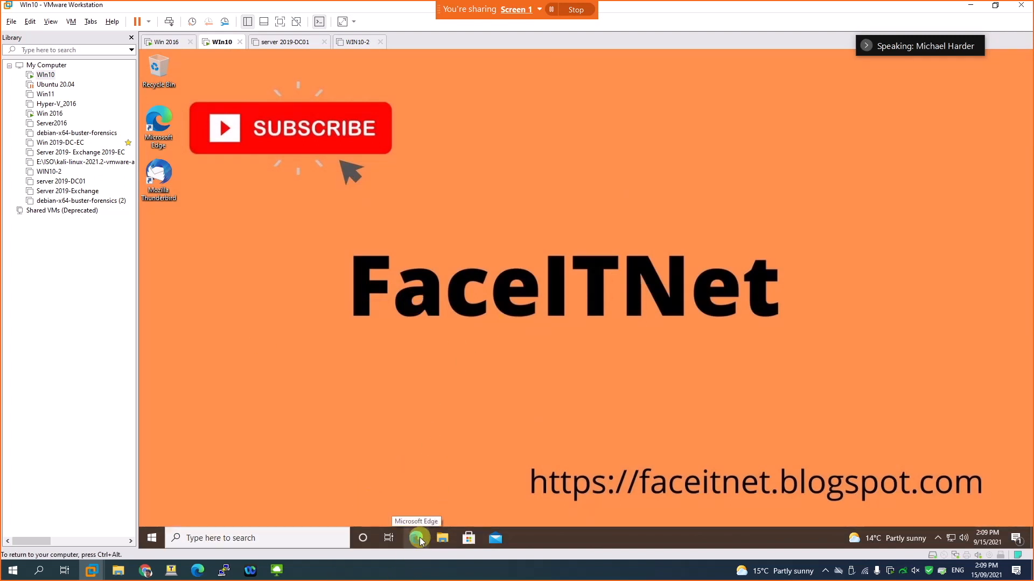
Step: Launch Internet Explorer on the WIn10 machine and postpone the Internet Explorer 11 setup, keeping the browser open
click(152, 539)
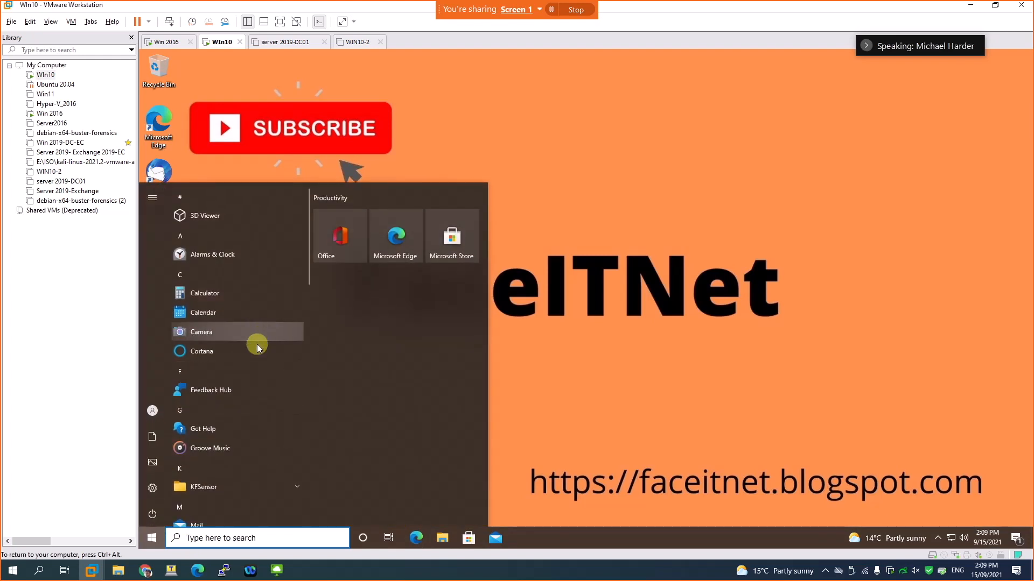
text(inter)
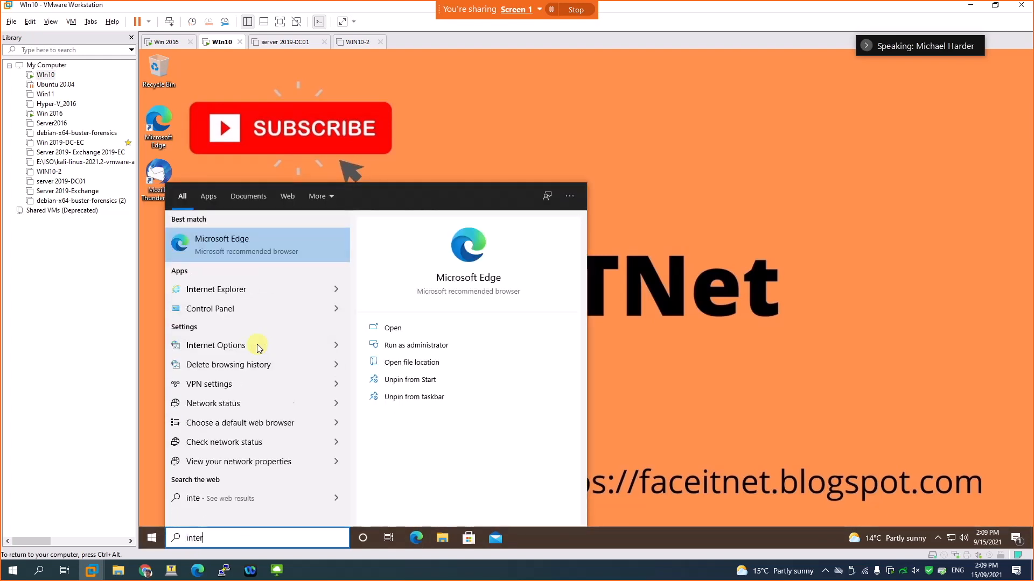
click(241, 287)
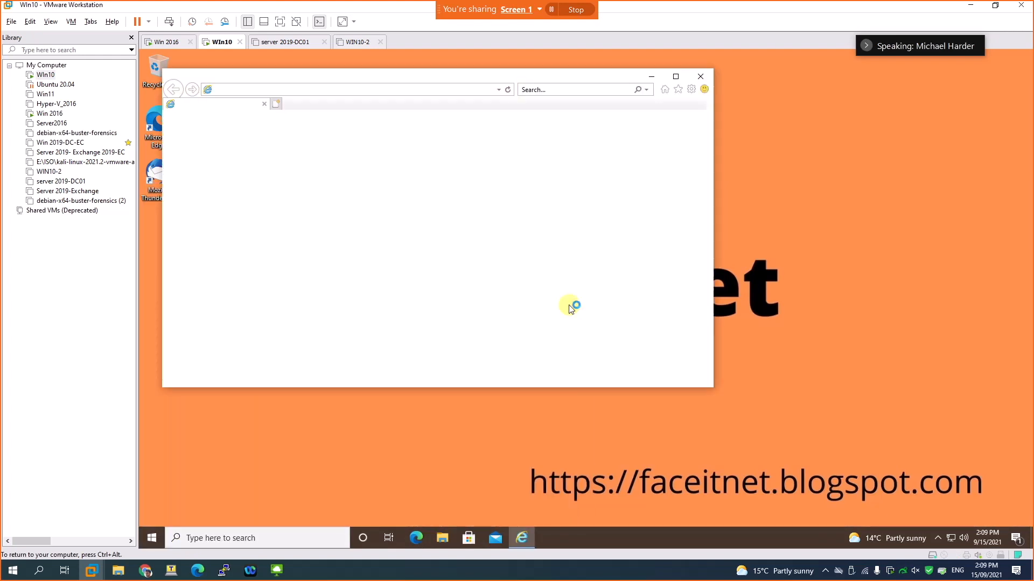
click(691, 89)
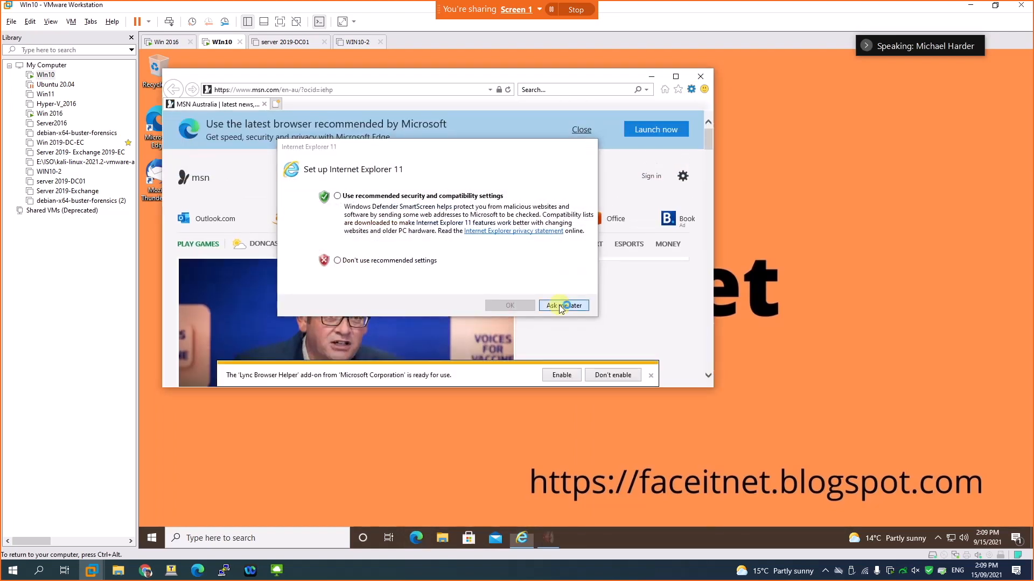
click(562, 306)
click(698, 80)
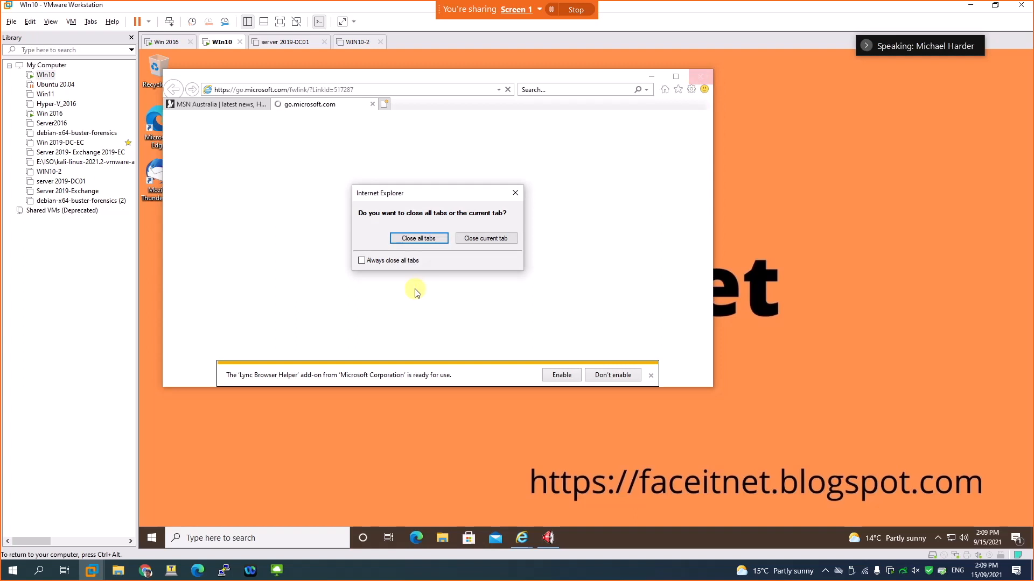
click(515, 193)
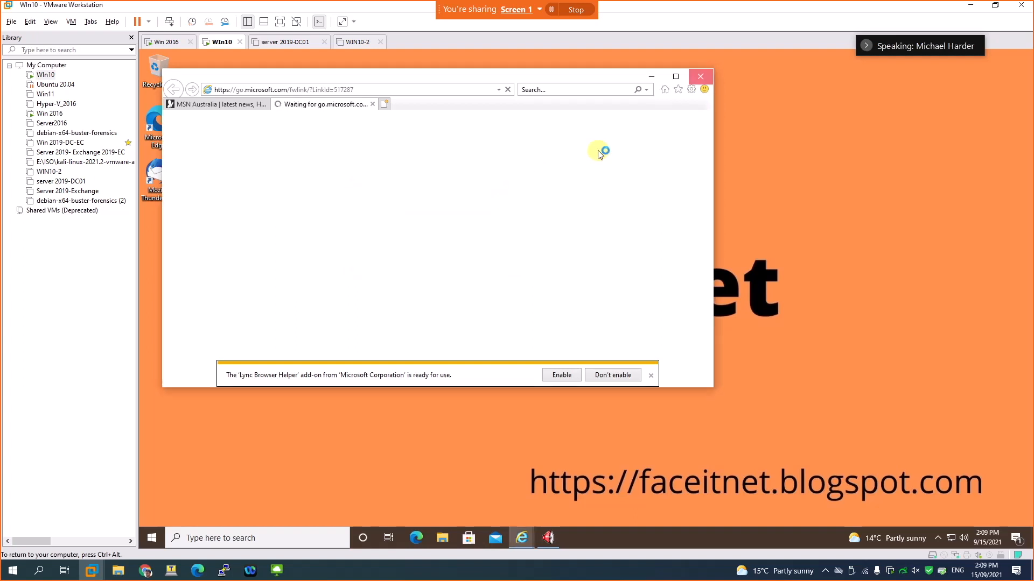
Step: Open the Internet zone's custom security settings in Internet Options and find the File download setting under Downloads
click(691, 89)
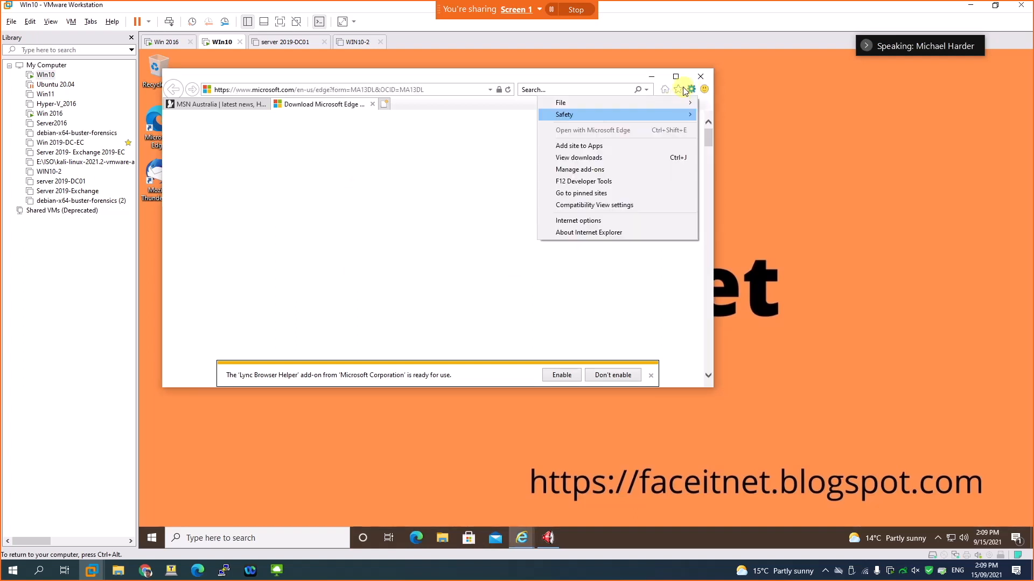
click(577, 221)
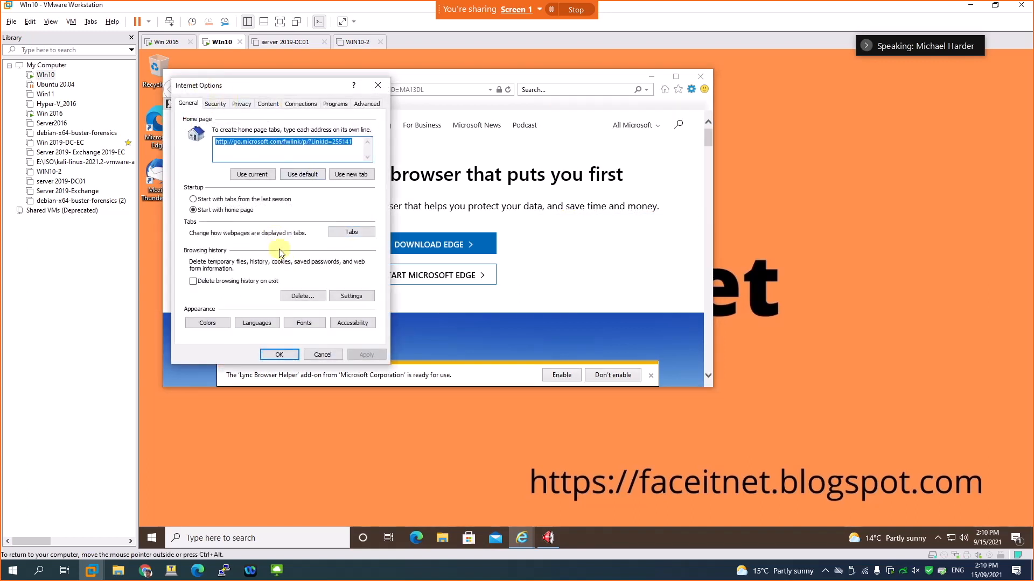
click(217, 104)
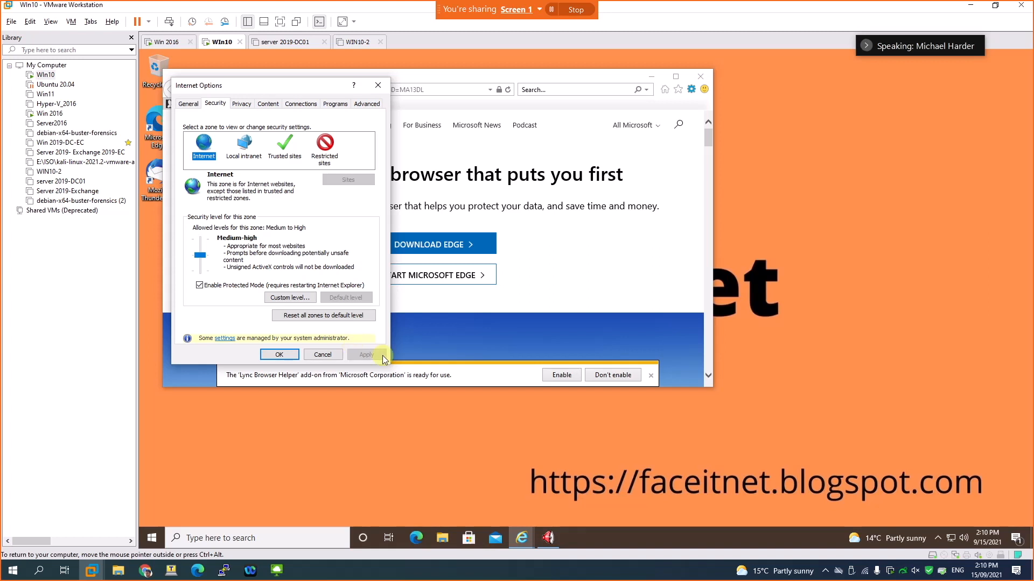
click(294, 299)
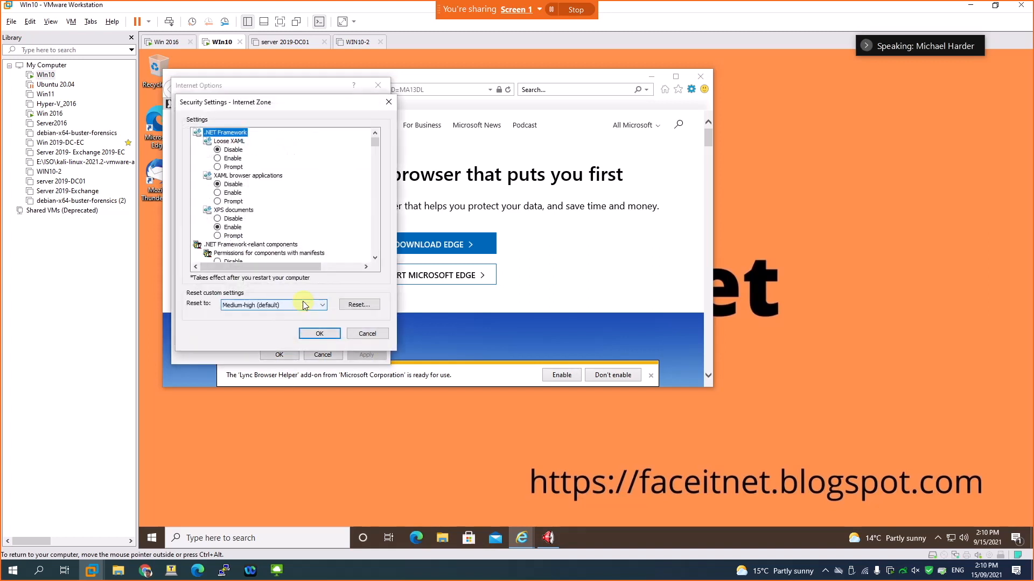
scroll(237, 231, down, 7)
scroll(239, 230, down, 12)
scroll(240, 231, down, 1)
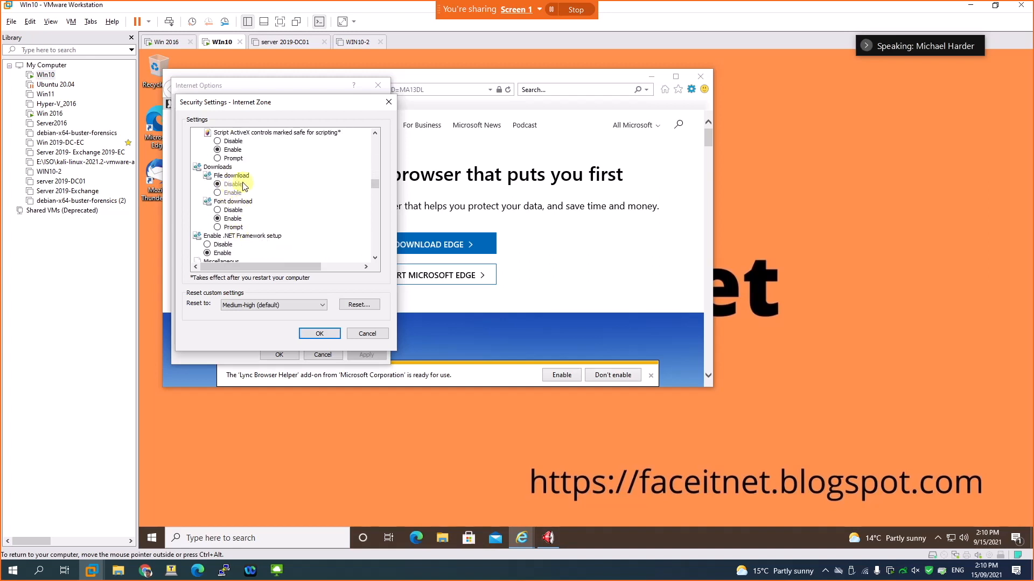
Step: Try to switch File download to Enable in the Internet zone's security settings, and close Internet Options
click(233, 203)
click(233, 186)
click(233, 192)
click(217, 185)
click(217, 192)
click(218, 178)
click(219, 192)
click(220, 183)
click(218, 192)
click(218, 185)
click(218, 193)
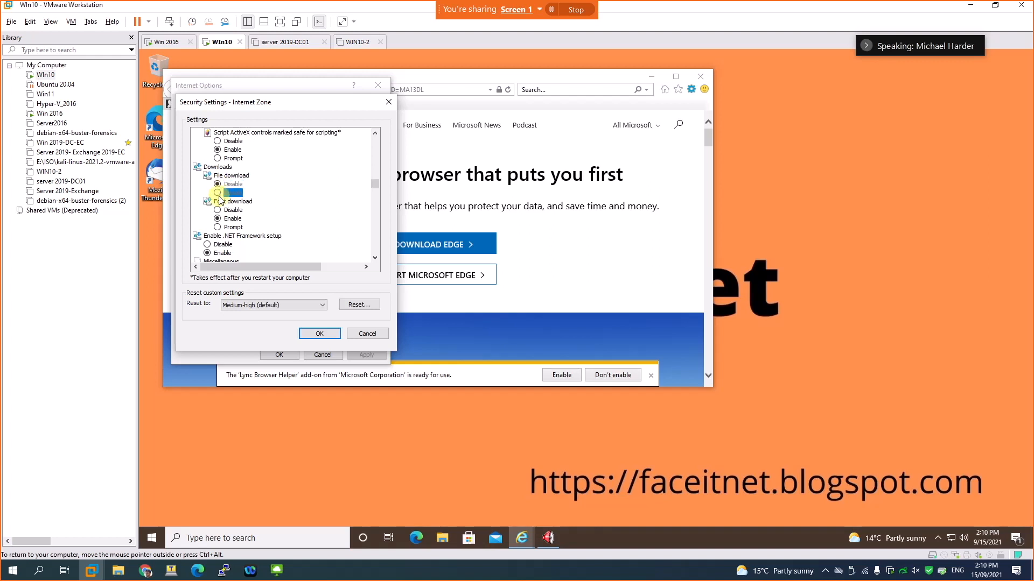
click(310, 334)
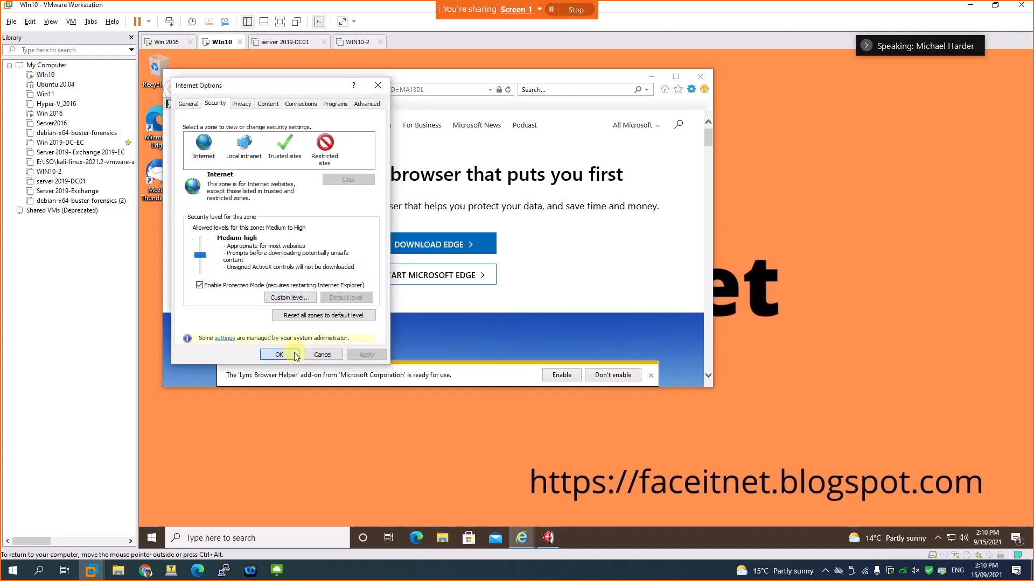
click(294, 354)
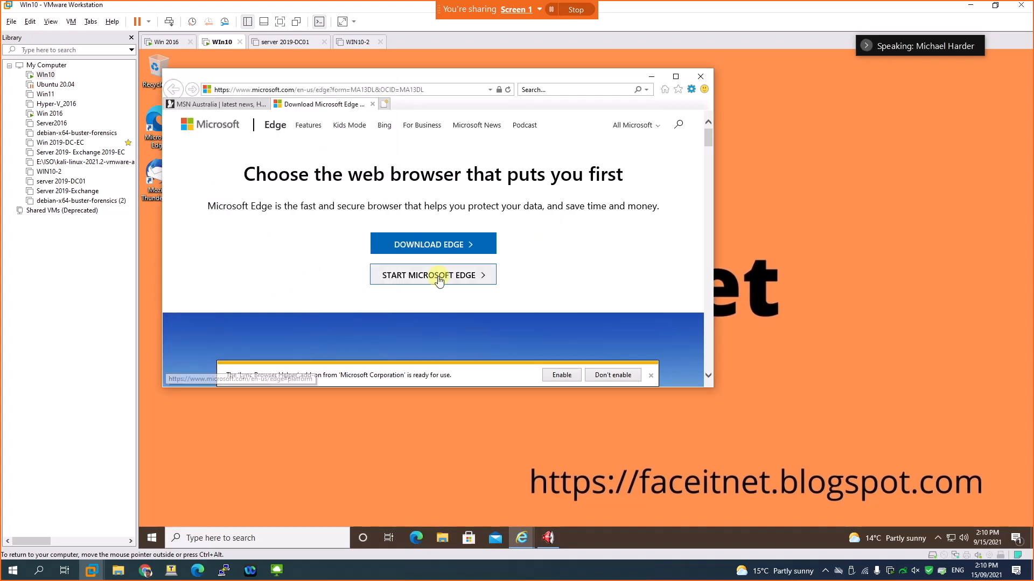
Step: Dismiss the Lync Browser Helper notification and start downloading Microsoft Edge from its web page
click(651, 375)
click(699, 76)
click(431, 238)
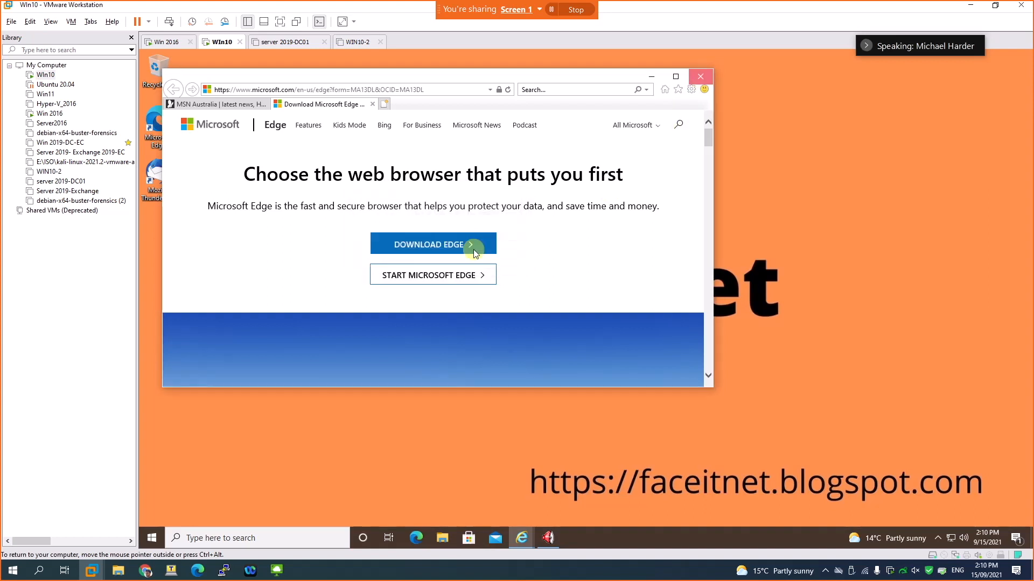